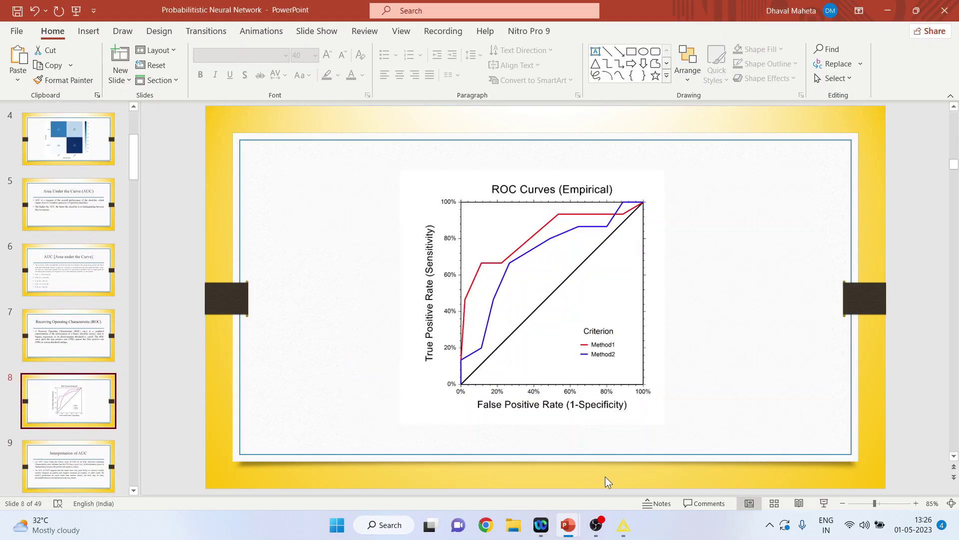
Step: Switch from PowerPoint to the KNIME window showing the empty KNIME_project53 workflow
{"action": "left_click", "coordinate": [623, 524]}
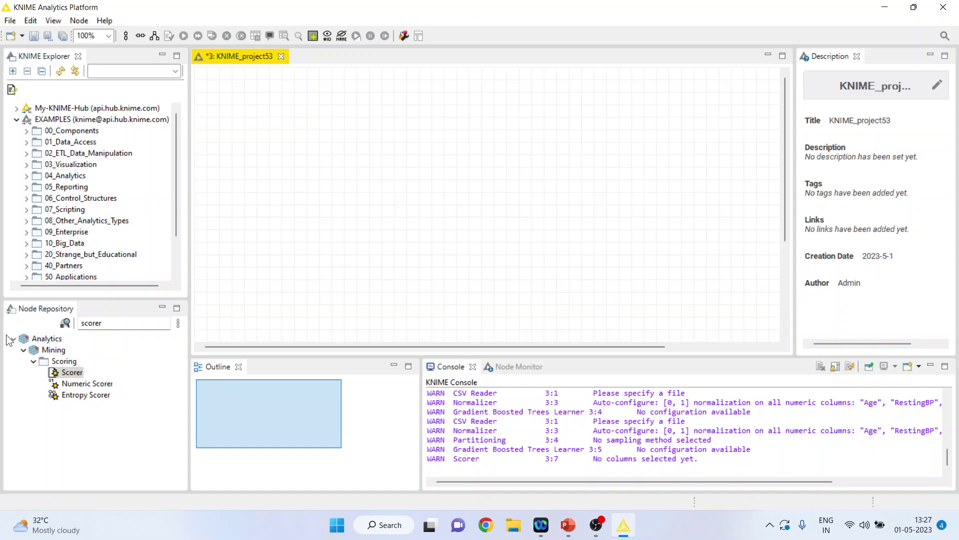
Step: Add a CSV Reader node from IO > Read to the empty workflow
{"action": "left_click", "coordinate": [103, 323]}
{"action": "key", "text": "BackSpace"}
{"action": "key", "text": "BackSpace"}
{"action": "key", "text": "BackSpace"}
{"action": "key", "text": "BackSpace"}
{"action": "key", "text": "BackSpace"}
{"action": "key", "text": "BackSpace"}
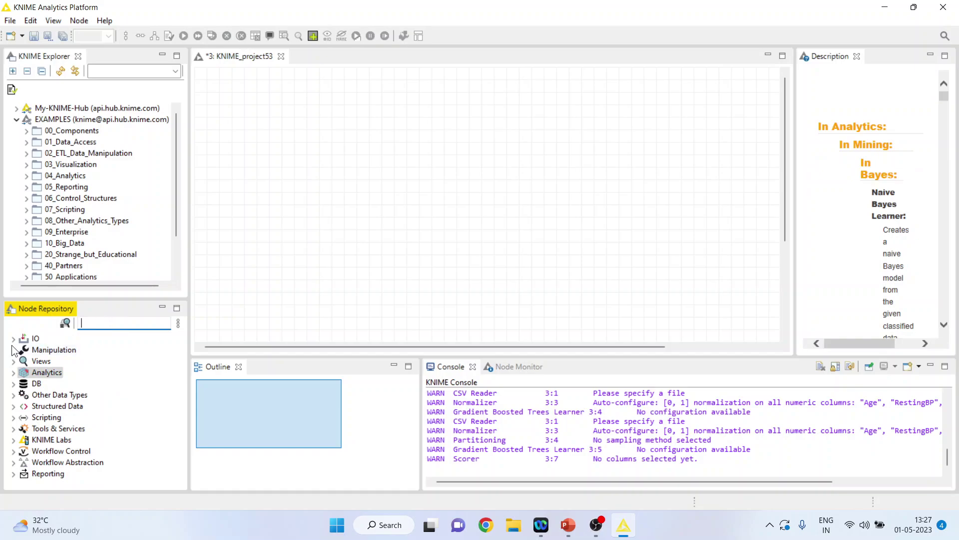
{"action": "left_click", "coordinate": [13, 338]}
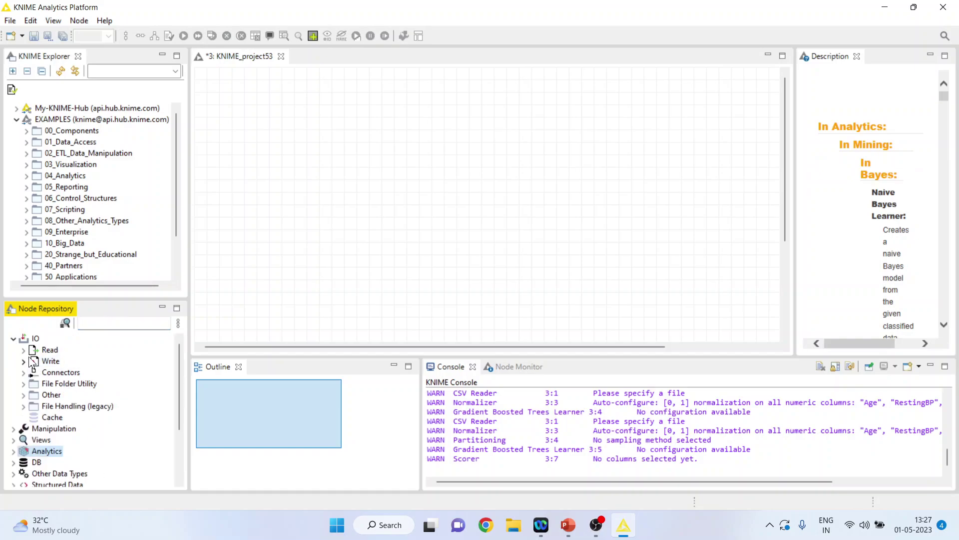
{"action": "left_click", "coordinate": [24, 350]}
{"action": "double_click", "coordinate": [75, 396]}
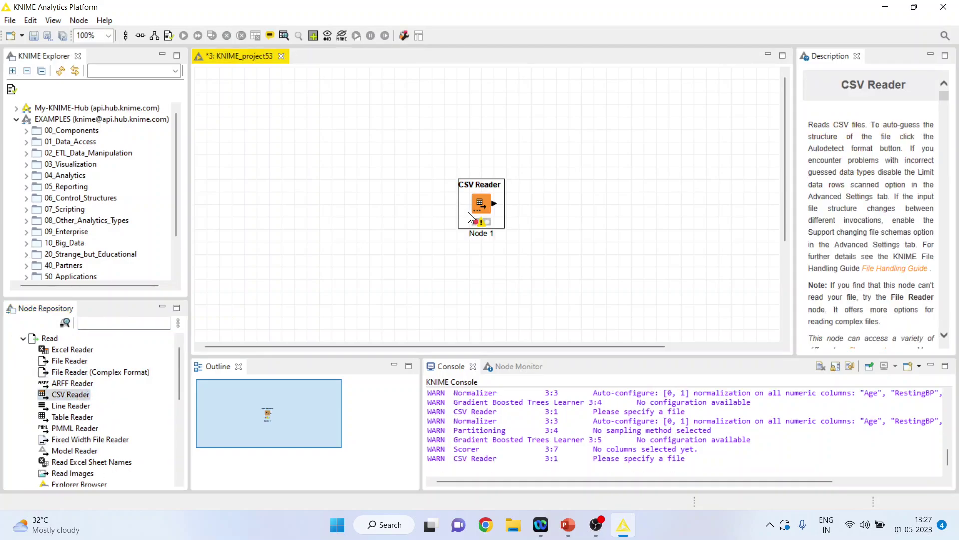
{"action": "left_click_drag", "start_coordinate": [477, 206], "coordinate": [265, 168]}
Step: Point the CSV Reader at D:\...\Knime\Data\heart1.csv and accept its settings
{"action": "double_click", "coordinate": [265, 168]}
{"action": "left_click", "coordinate": [652, 125]}
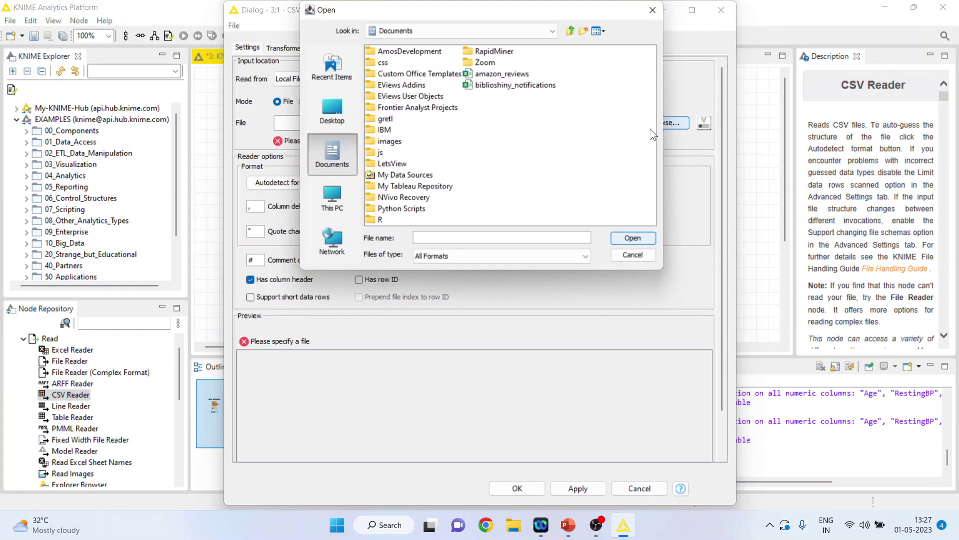
{"action": "left_click", "coordinate": [551, 31]}
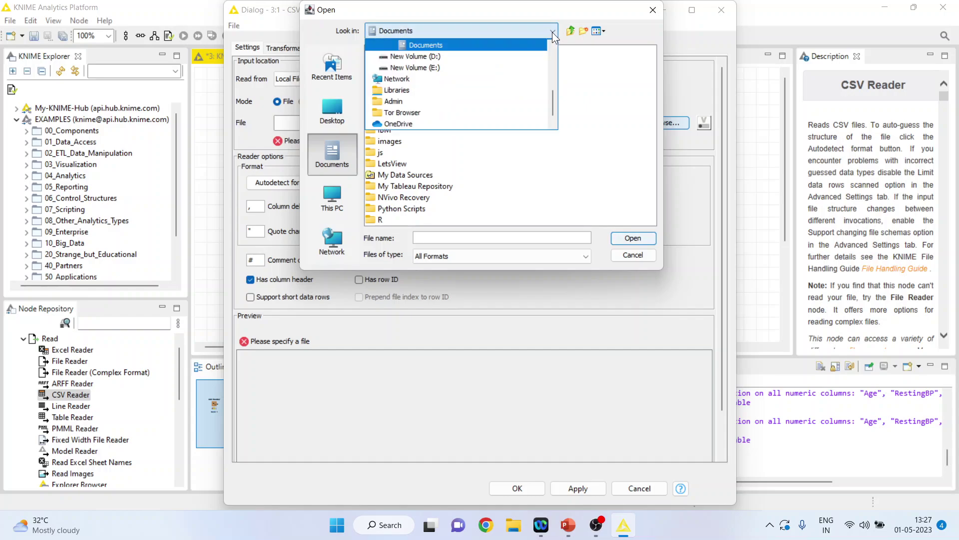
{"action": "left_click", "coordinate": [490, 56]}
{"action": "double_click", "coordinate": [435, 74]}
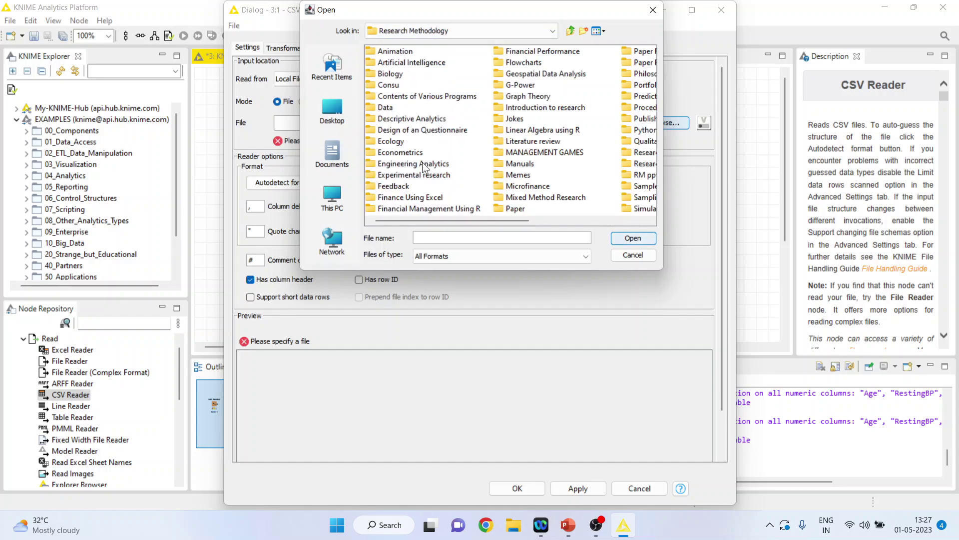
{"action": "double_click", "coordinate": [631, 96]}
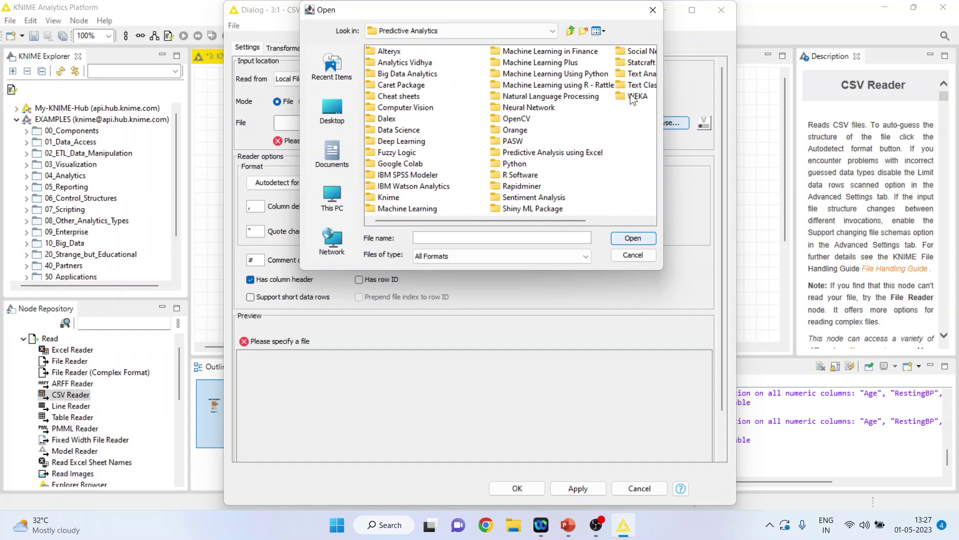
{"action": "double_click", "coordinate": [388, 197]}
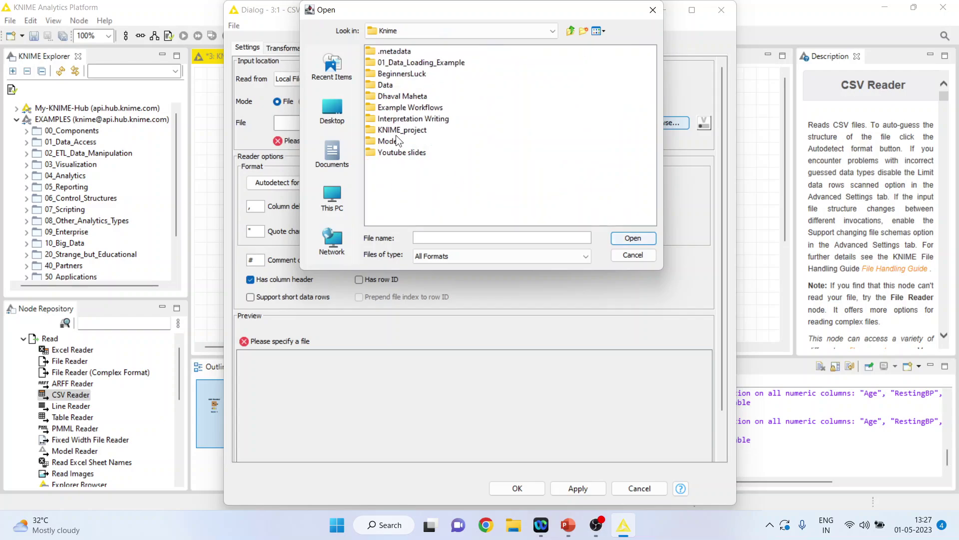
{"action": "double_click", "coordinate": [391, 86]}
{"action": "left_click", "coordinate": [387, 63]}
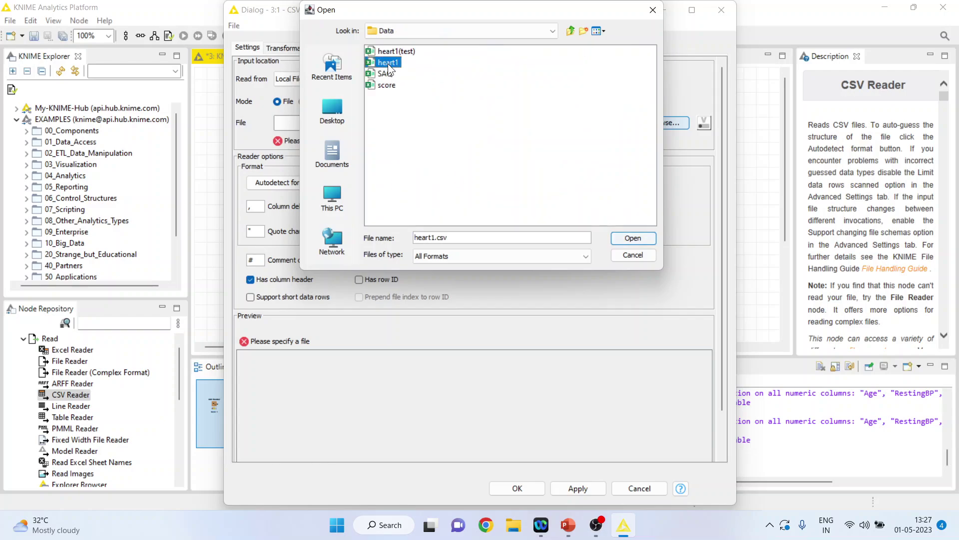
{"action": "left_click", "coordinate": [616, 239]}
{"action": "left_click", "coordinate": [513, 490]}
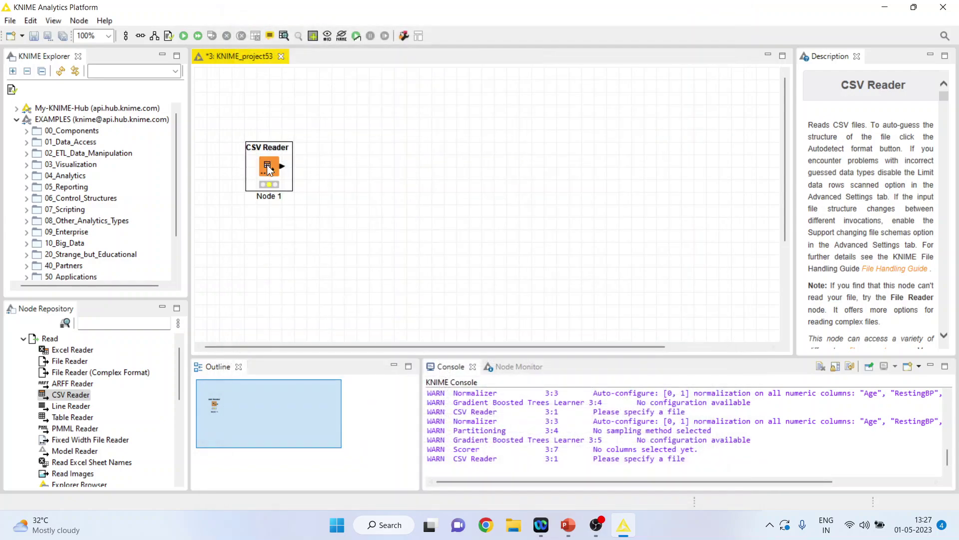
Step: Execute the CSV Reader node and move it to the canvas's left edge
{"action": "right_click", "coordinate": [270, 159]}
{"action": "left_click", "coordinate": [303, 181]}
{"action": "left_click_drag", "start_coordinate": [273, 166], "coordinate": [223, 190]}
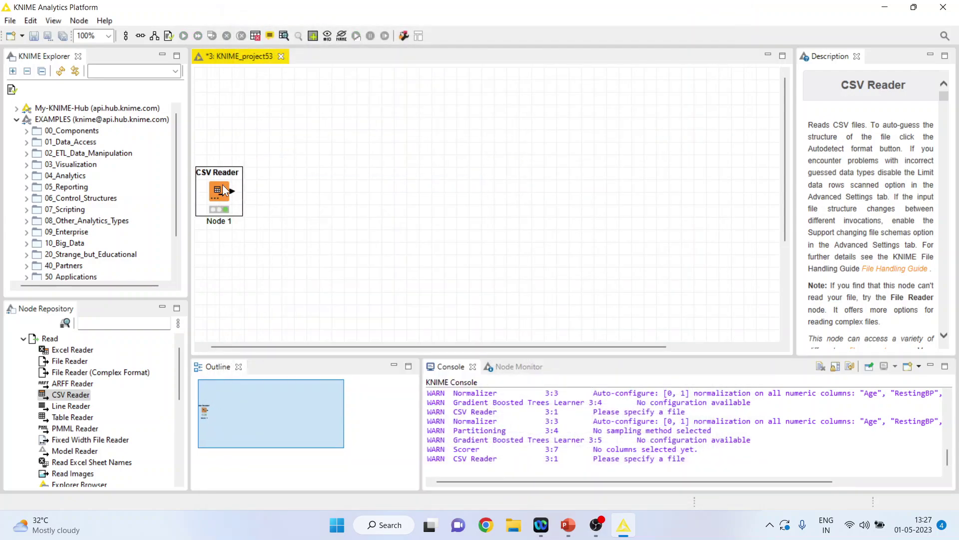
Step: Inspect the loaded 918-row heart table, highlighting HeartDisease, Age, RestingBP, Cholesterol and MaxHR values
{"action": "right_click", "coordinate": [223, 190]}
{"action": "left_click", "coordinate": [284, 506]}
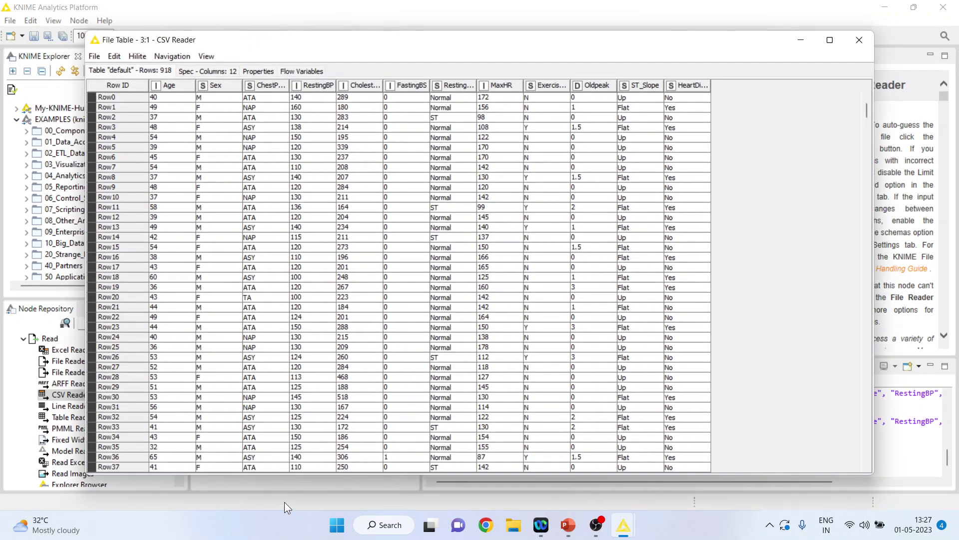
{"action": "left_click_drag", "start_coordinate": [685, 107], "coordinate": [694, 302]}
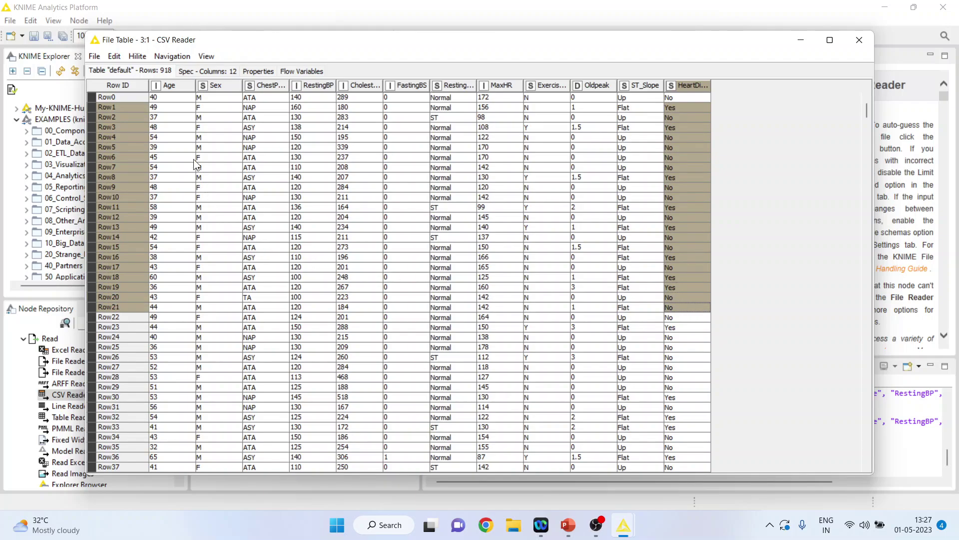
{"action": "left_click_drag", "start_coordinate": [172, 112], "coordinate": [165, 317]}
{"action": "left_click_drag", "start_coordinate": [310, 107], "coordinate": [310, 327]}
{"action": "left_click_drag", "start_coordinate": [349, 142], "coordinate": [356, 346]}
{"action": "left_click_drag", "start_coordinate": [494, 118], "coordinate": [496, 377]}
Step: Close the data table and add a Column Filter node after the CSV Reader
{"action": "left_click", "coordinate": [859, 40]}
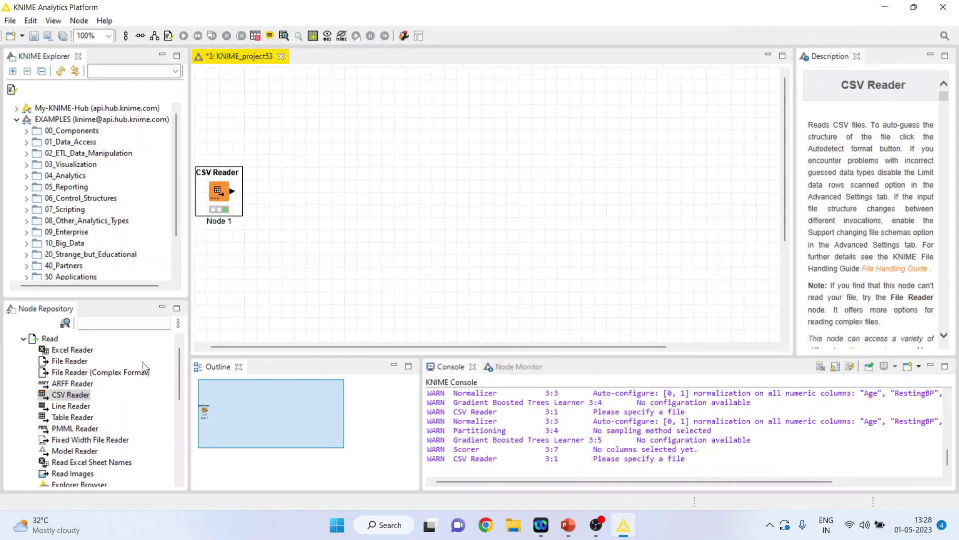
{"action": "left_click", "coordinate": [99, 326]}
{"action": "type", "text": "col"}
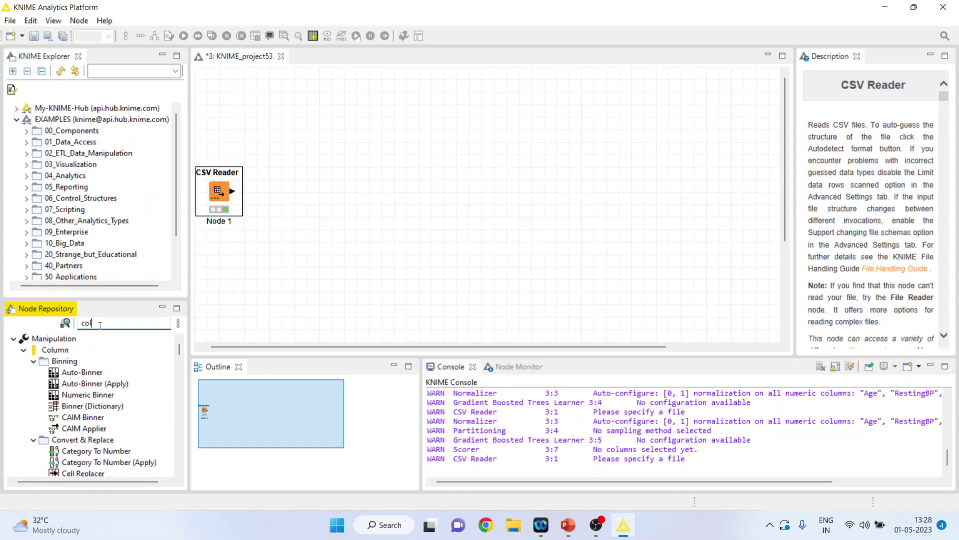
{"action": "type", "text": "umn fil"}
{"action": "double_click", "coordinate": [84, 372]}
Step: Set the Column Filter to keep only Age, RestingBP, Cholesterol, MaxHR and HeartDisease
{"action": "right_click", "coordinate": [281, 194]}
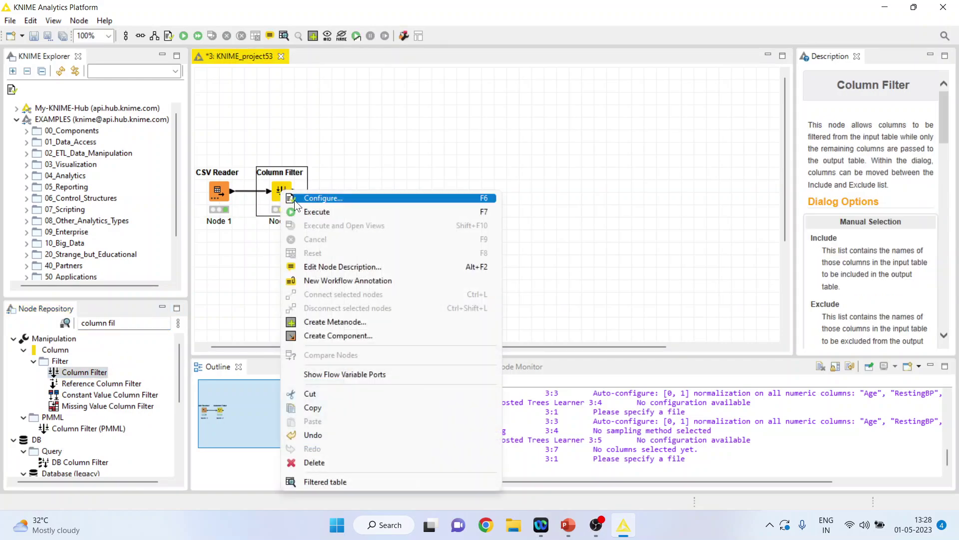
{"action": "left_click", "coordinate": [325, 202]}
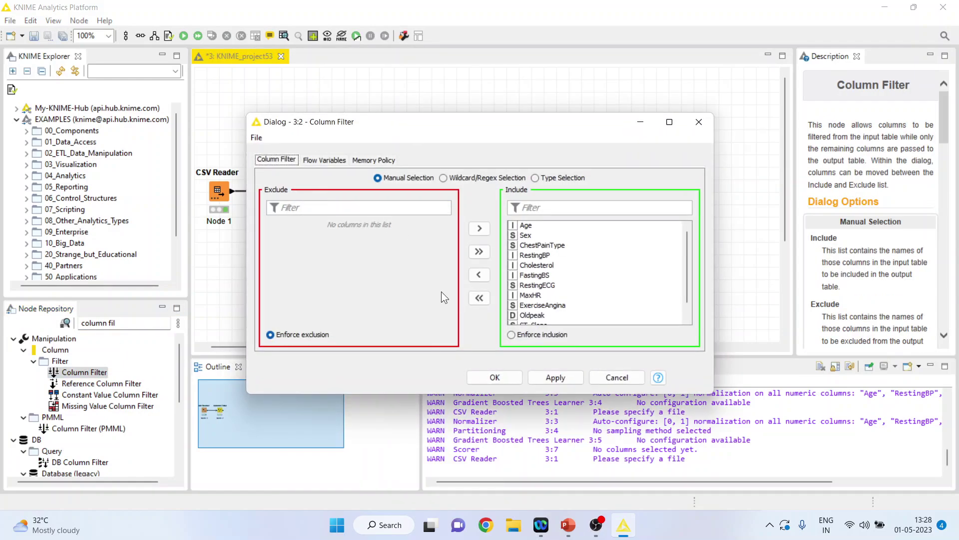
{"action": "left_click", "coordinate": [485, 298]}
{"action": "left_click", "coordinate": [294, 226]}
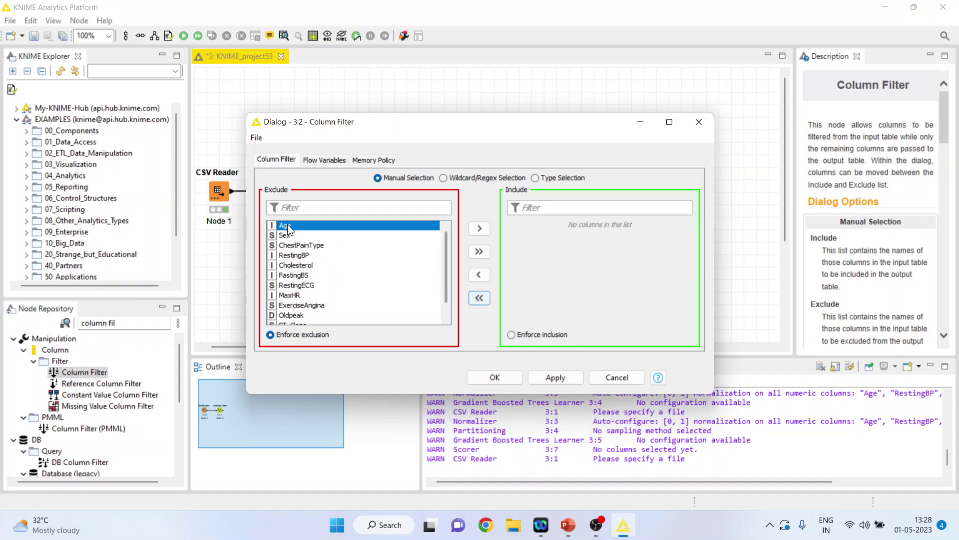
{"action": "left_click", "coordinate": [480, 228]}
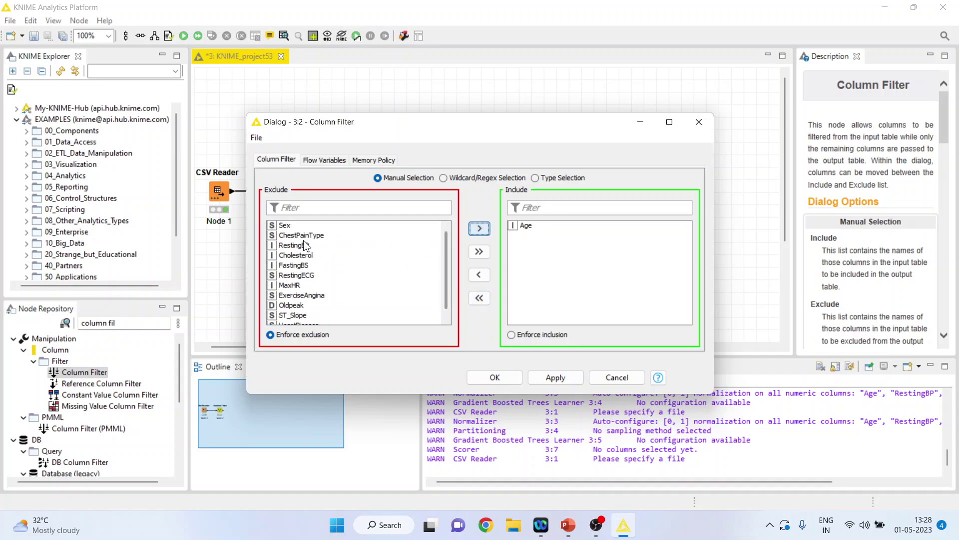
{"action": "left_click", "coordinate": [306, 244]}
{"action": "left_click", "coordinate": [479, 229]}
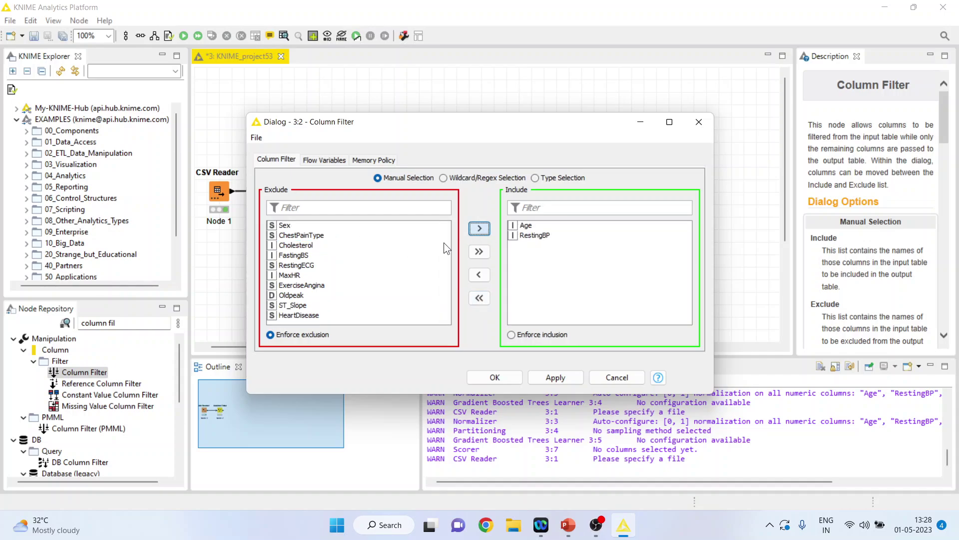
{"action": "left_click", "coordinate": [300, 246]}
{"action": "left_click", "coordinate": [479, 230]}
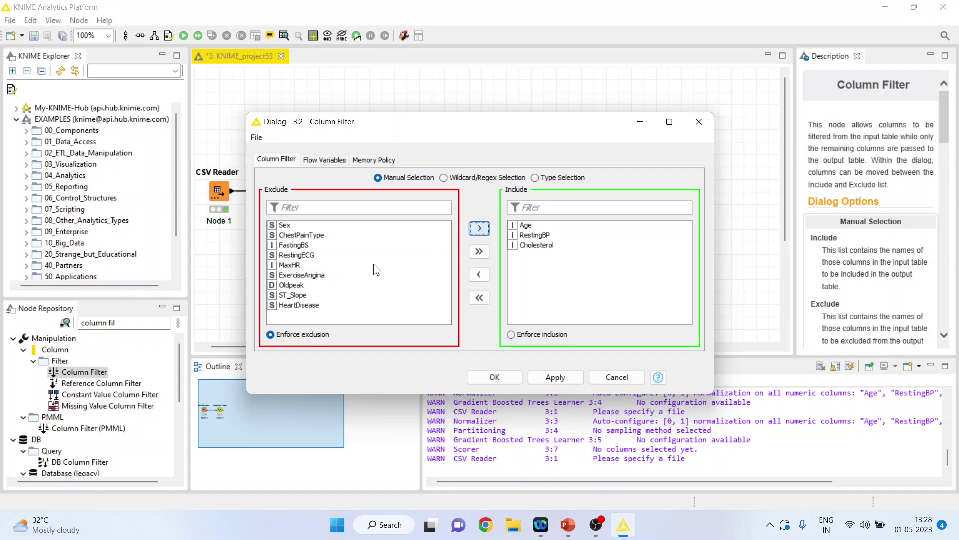
{"action": "left_click", "coordinate": [303, 265]}
{"action": "left_click", "coordinate": [479, 229]}
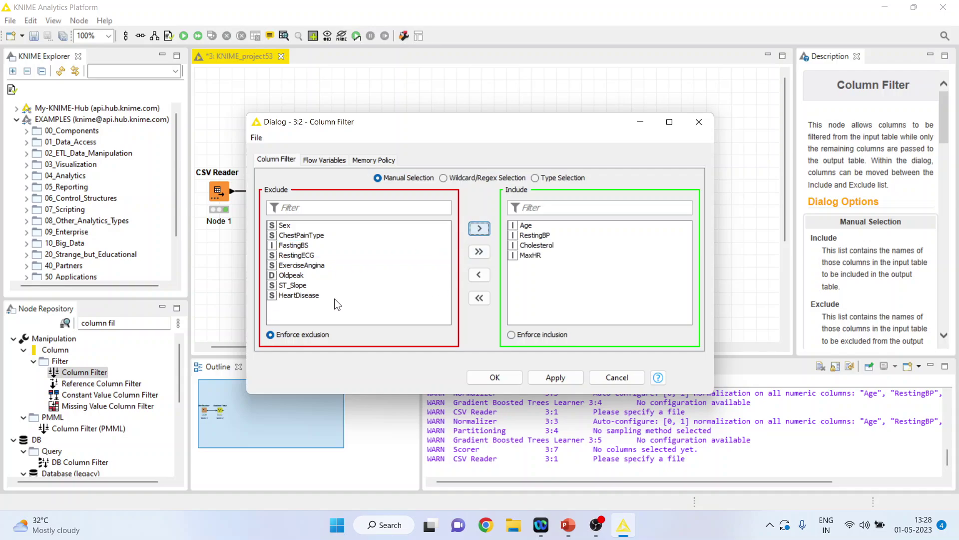
{"action": "left_click", "coordinate": [315, 297]}
{"action": "left_click", "coordinate": [472, 231]}
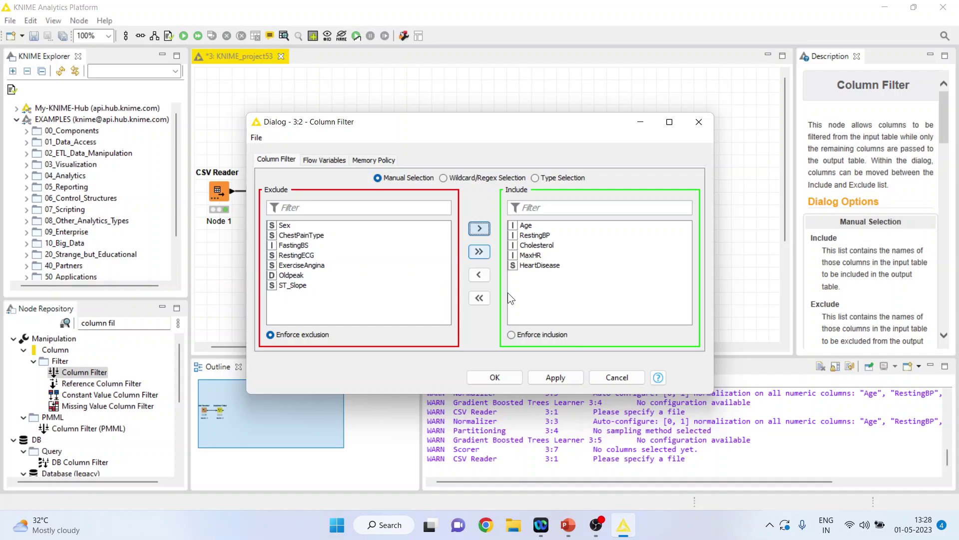
{"action": "left_click", "coordinate": [510, 379]}
Step: Execute the Column Filter and review its 918-row, 5-column output table
{"action": "right_click", "coordinate": [287, 196]}
{"action": "left_click", "coordinate": [333, 218]}
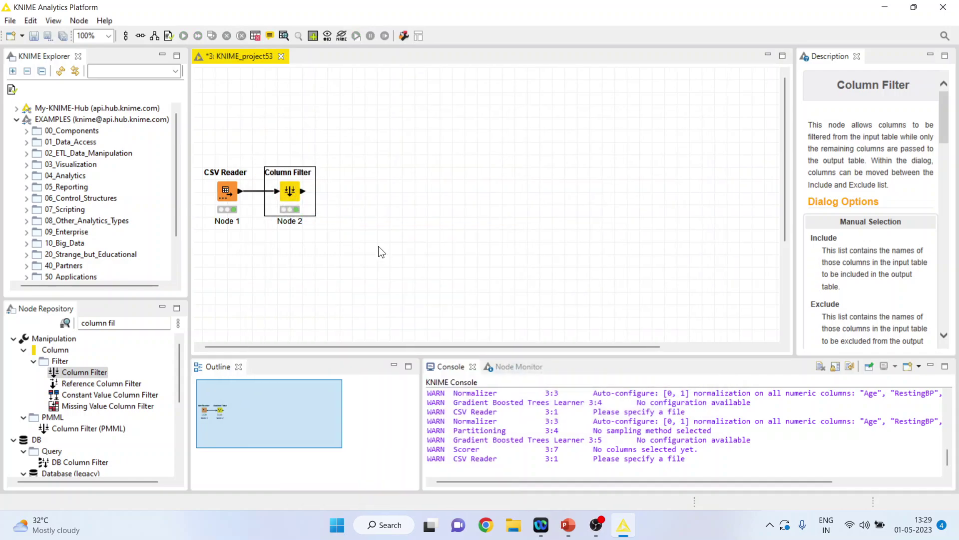
{"action": "right_click", "coordinate": [298, 190]}
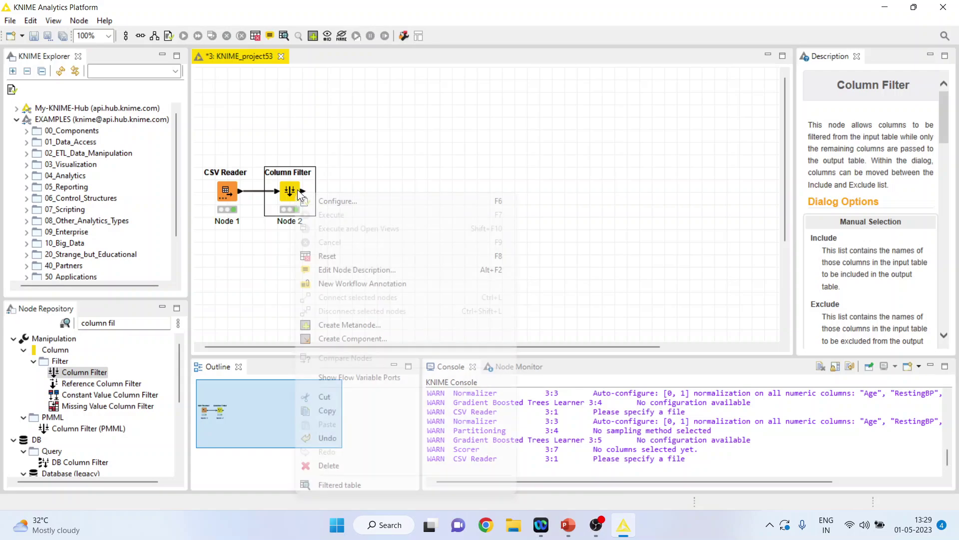
{"action": "left_click", "coordinate": [336, 484]}
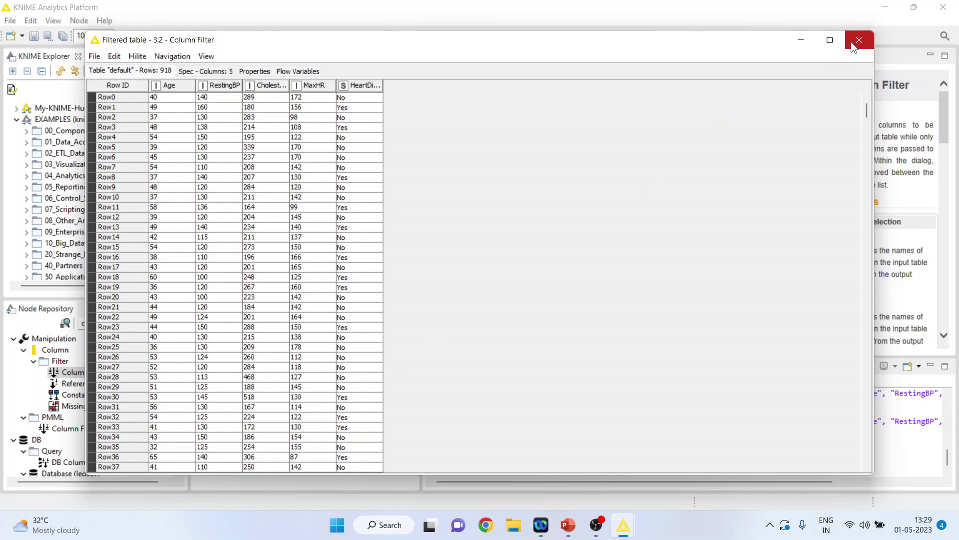
{"action": "left_click_drag", "start_coordinate": [180, 108], "coordinate": [311, 362]}
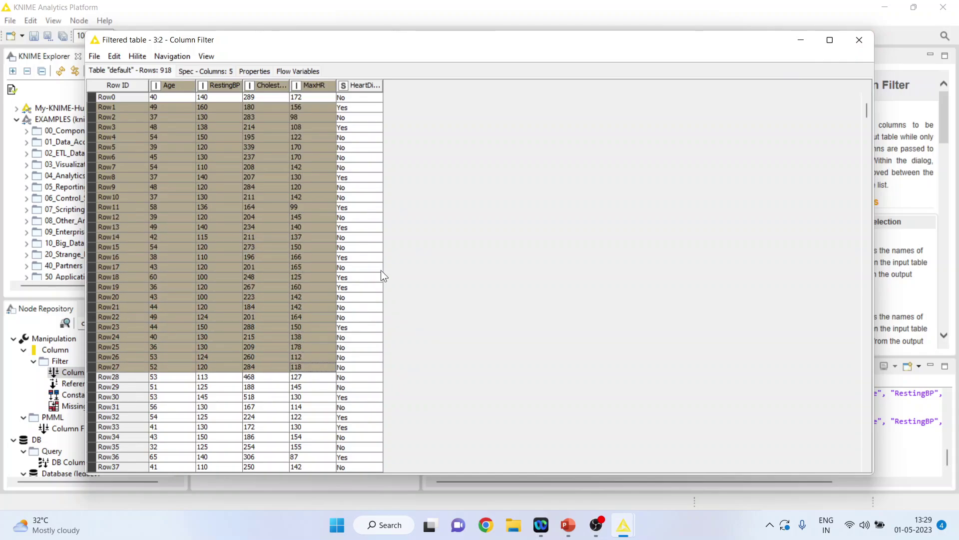
Step: Add a Normalizer node after the Column Filter
{"action": "left_click", "coordinate": [852, 44]}
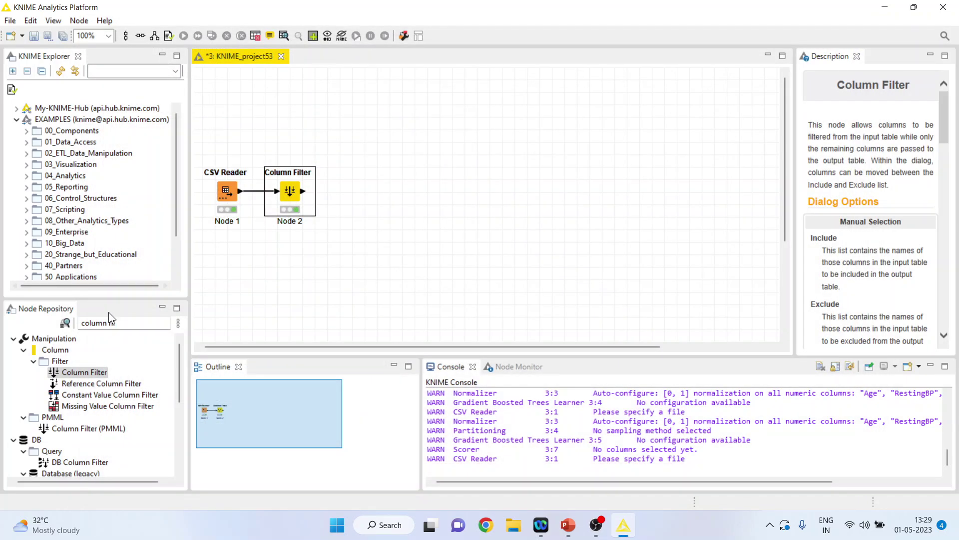
{"action": "left_click", "coordinate": [127, 326]}
{"action": "key", "text": "BackSpace"}
{"action": "key", "text": "BackSpace"}
{"action": "key", "text": "BackSpace"}
{"action": "key", "text": "BackSpace"}
{"action": "key", "text": "BackSpace"}
{"action": "key", "text": "BackSpace"}
{"action": "key", "text": "BackSpace"}
{"action": "key", "text": "BackSpace"}
{"action": "key", "text": "BackSpace"}
{"action": "key", "text": "BackSpace"}
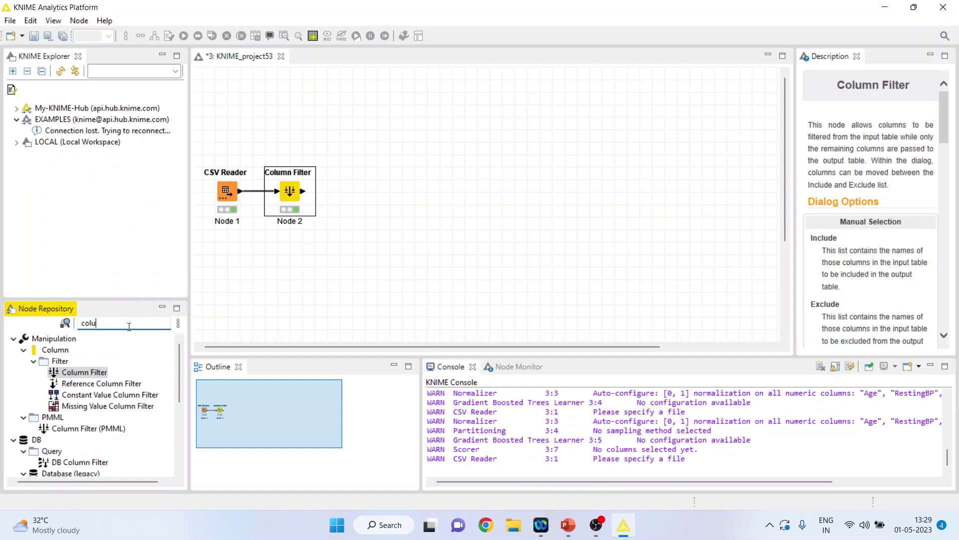
{"action": "type", "text": "norma"}
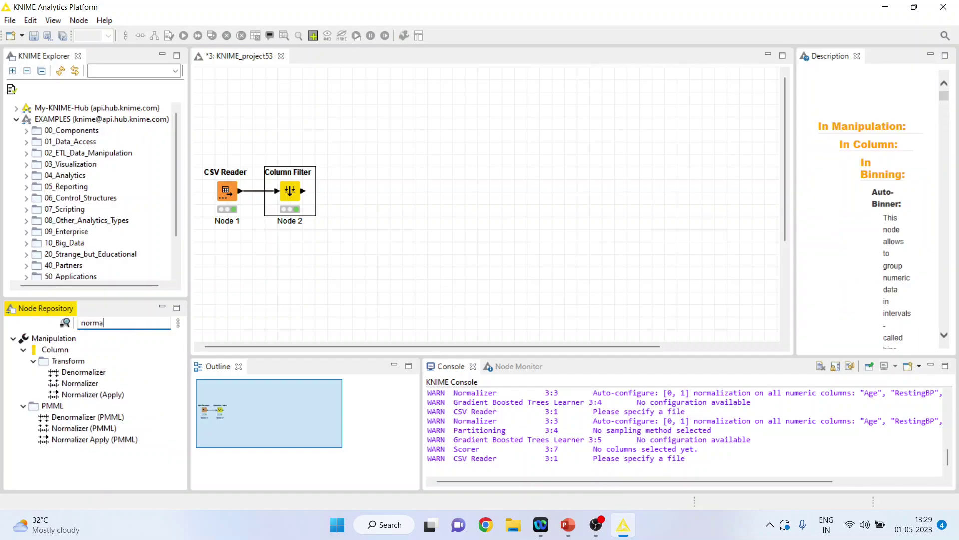
{"action": "type", "text": "lizer"}
{"action": "double_click", "coordinate": [93, 380]}
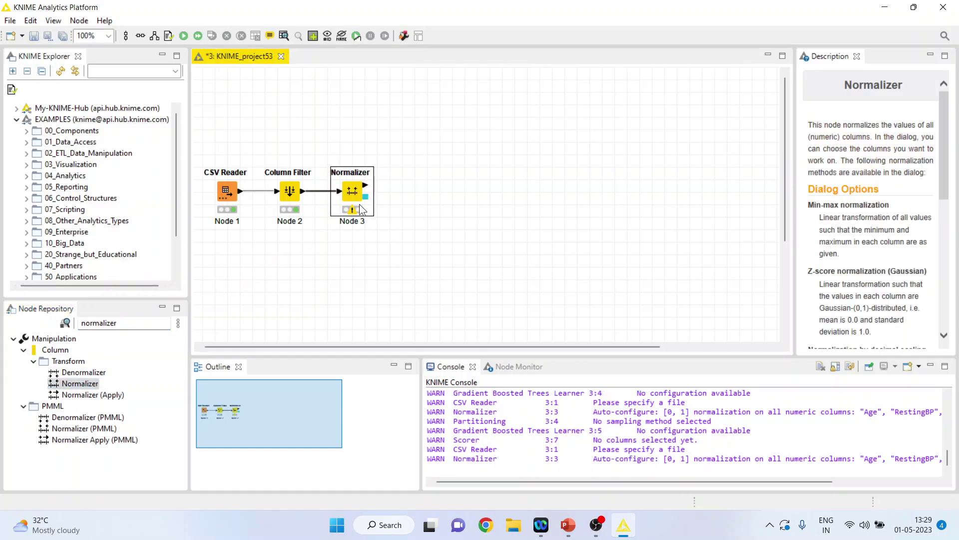
Step: Keep the Normalizer's min-max 0–1 scaling and execute the node
{"action": "right_click", "coordinate": [352, 190]}
{"action": "left_click", "coordinate": [400, 198]}
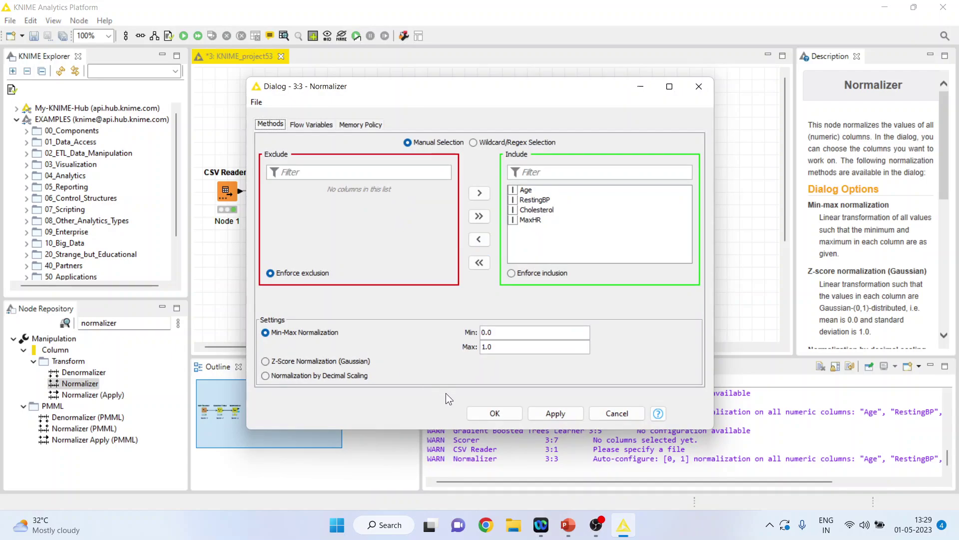
{"action": "left_click", "coordinate": [486, 414]}
{"action": "right_click", "coordinate": [347, 196]}
{"action": "left_click", "coordinate": [386, 213]}
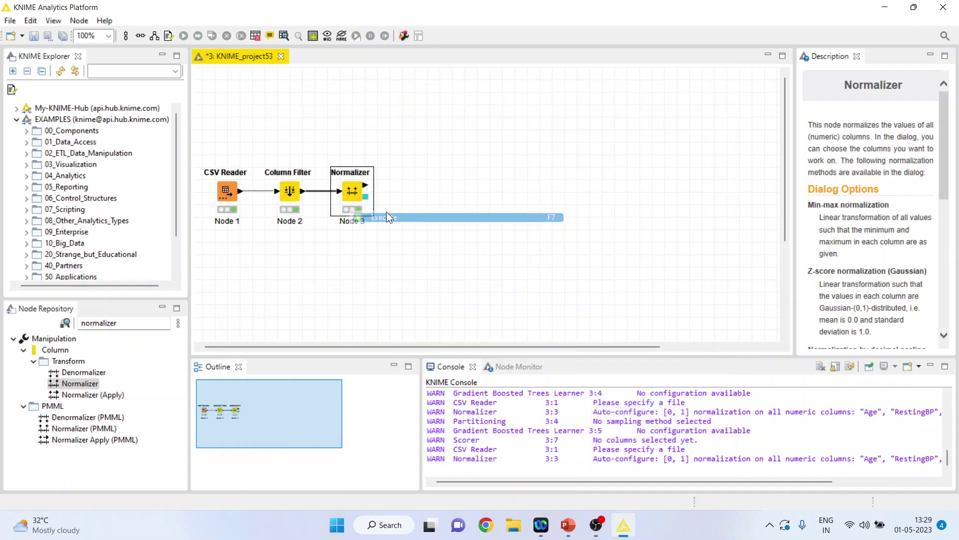
{"action": "left_click", "coordinate": [124, 324]}
Step: Add a Partitioning node after the Normalizer
{"action": "key", "text": "BackSpace"}
{"action": "key", "text": "BackSpace"}
{"action": "key", "text": "BackSpace"}
{"action": "key", "text": "BackSpace"}
{"action": "key", "text": "BackSpace"}
{"action": "key", "text": "BackSpace"}
{"action": "key", "text": "BackSpace"}
{"action": "key", "text": "BackSpace"}
{"action": "key", "text": "BackSpace"}
{"action": "key", "text": "BackSpace"}
{"action": "type", "text": "par"}
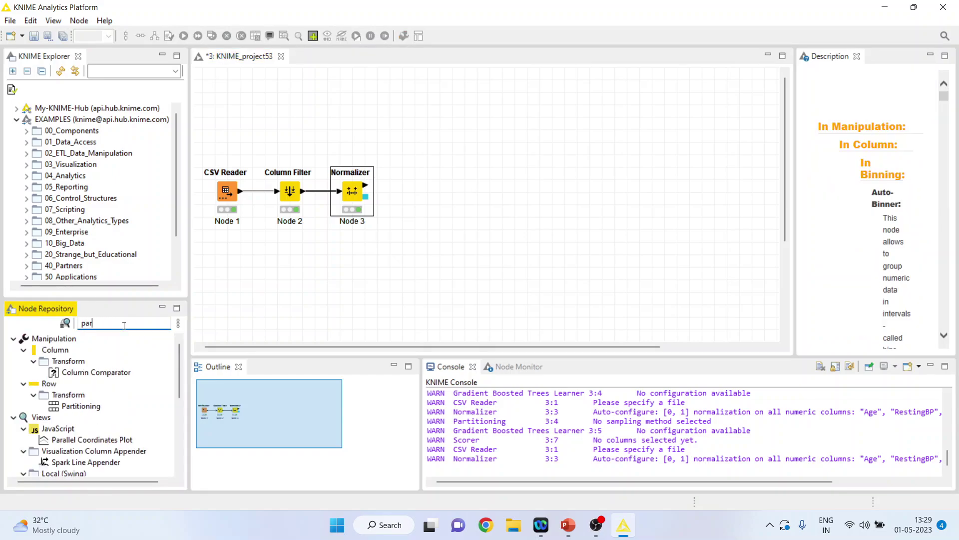
{"action": "type", "text": "tit"}
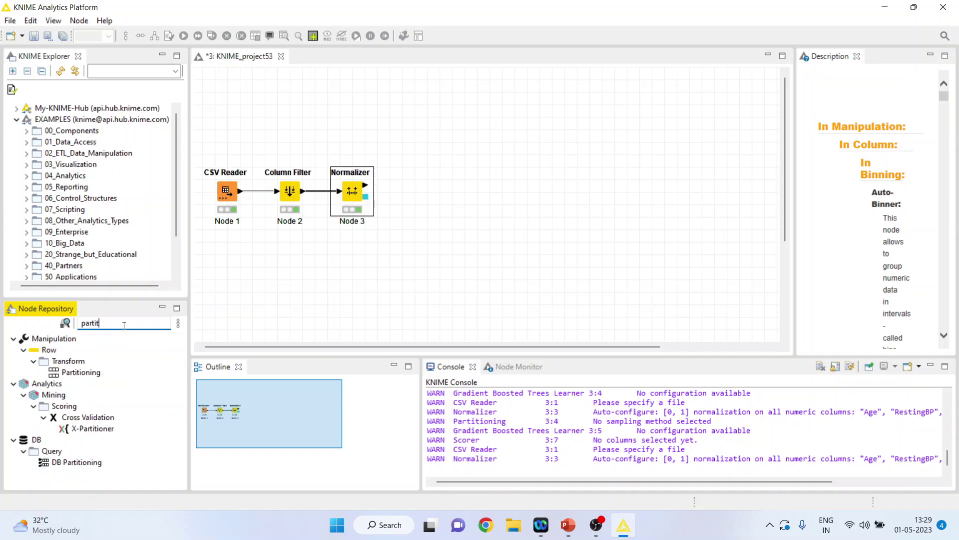
{"action": "double_click", "coordinate": [99, 371]}
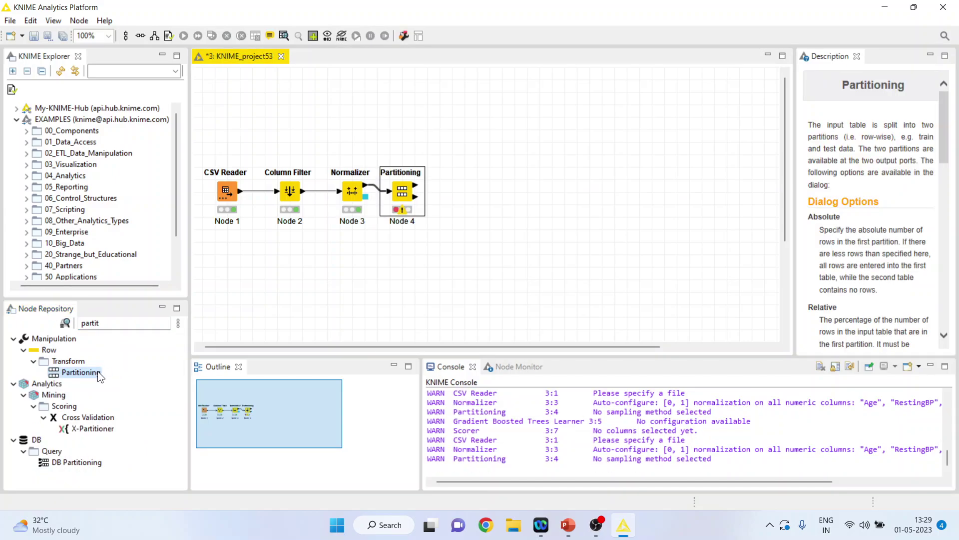
Step: Set an 80% relative first partition stratified on HeartDisease, then execute Partitioning
{"action": "right_click", "coordinate": [403, 195]}
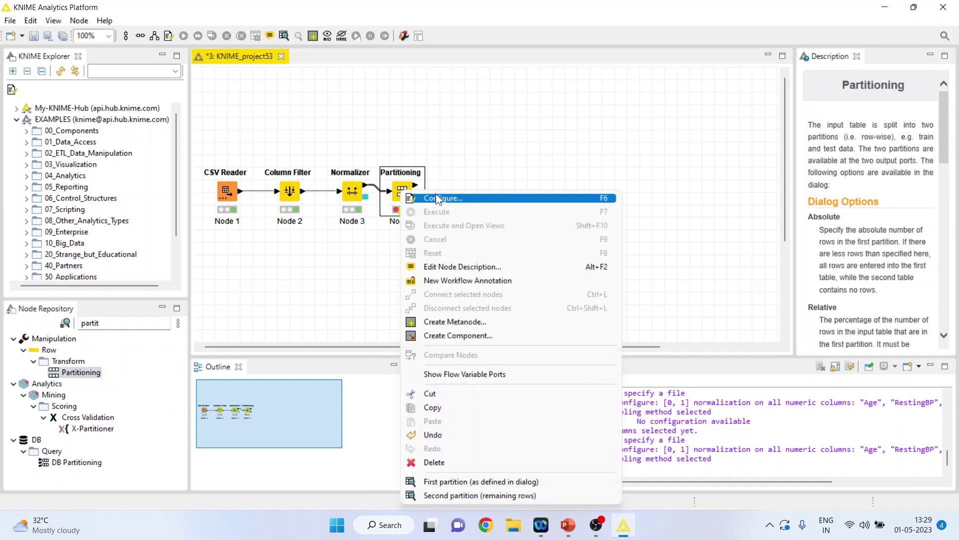
{"action": "left_click", "coordinate": [436, 194]}
{"action": "left_click", "coordinate": [530, 222]}
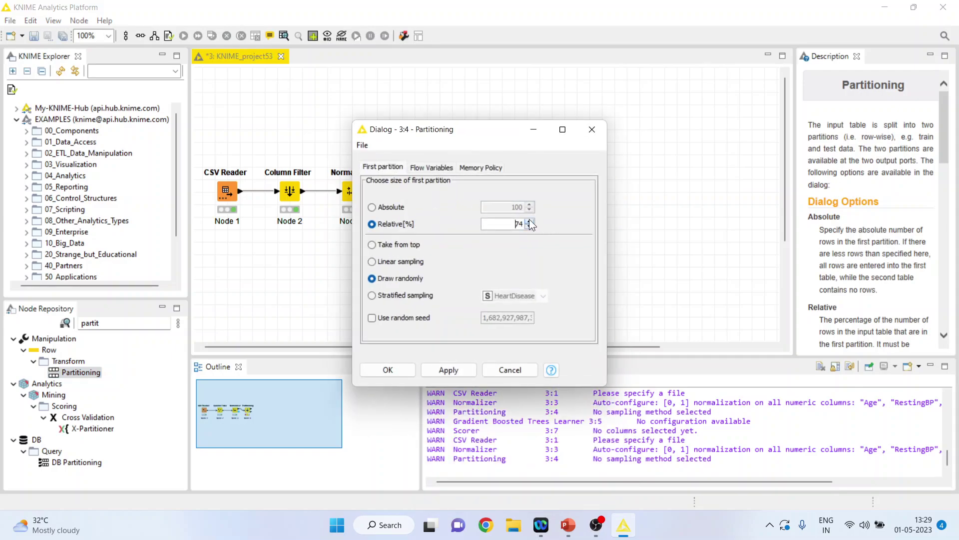
{"action": "left_click", "coordinate": [373, 297]}
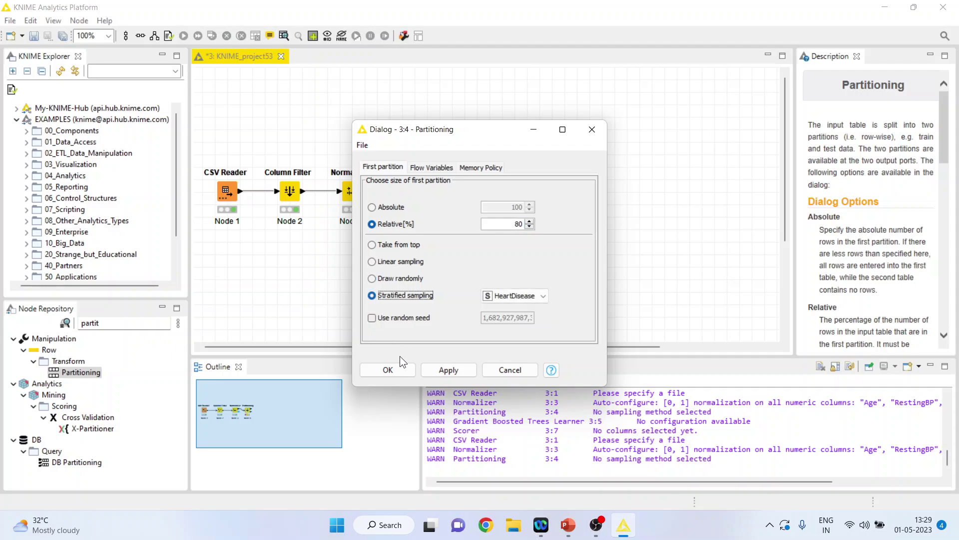
{"action": "left_click", "coordinate": [387, 370]}
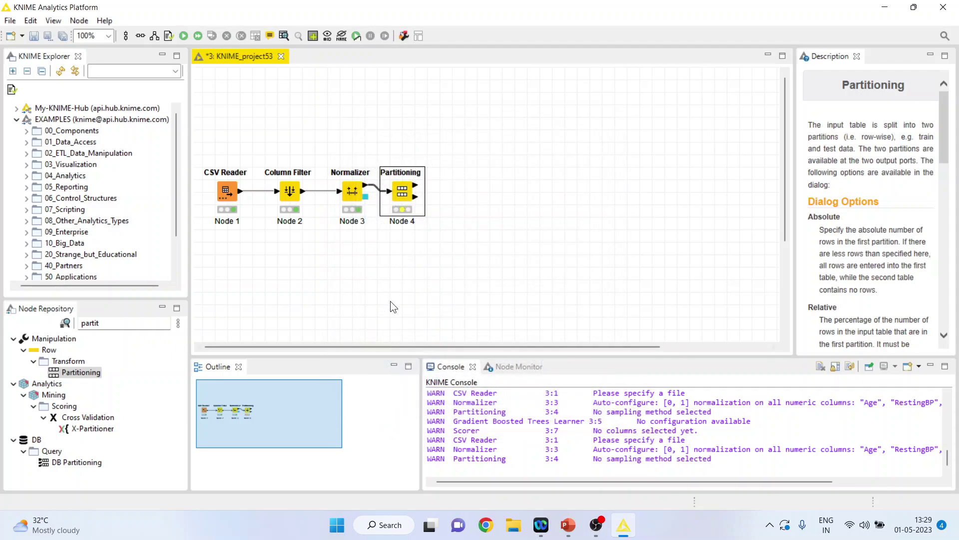
{"action": "right_click", "coordinate": [411, 194]}
{"action": "left_click", "coordinate": [442, 214]}
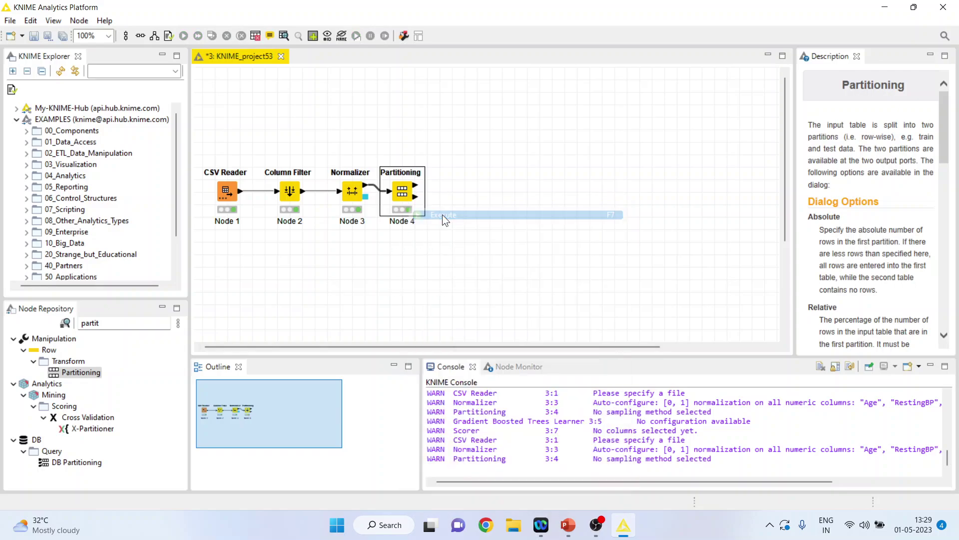
Step: Add a Gradient Boosted Trees Learner above the chain, targeting HeartDisease (depth 4, 100 models, rate 0.1)
{"action": "left_click", "coordinate": [113, 323]}
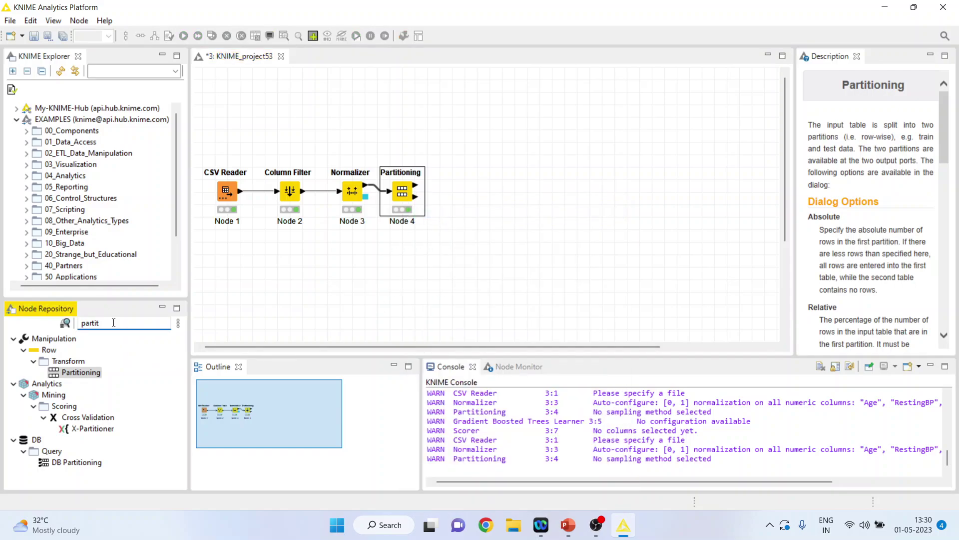
{"action": "key", "text": "BackSpace"}
{"action": "key", "text": "BackSpace"}
{"action": "key", "text": "BackSpace"}
{"action": "key", "text": "BackSpace"}
{"action": "key", "text": "BackSpace"}
{"action": "type", "text": "gradi"}
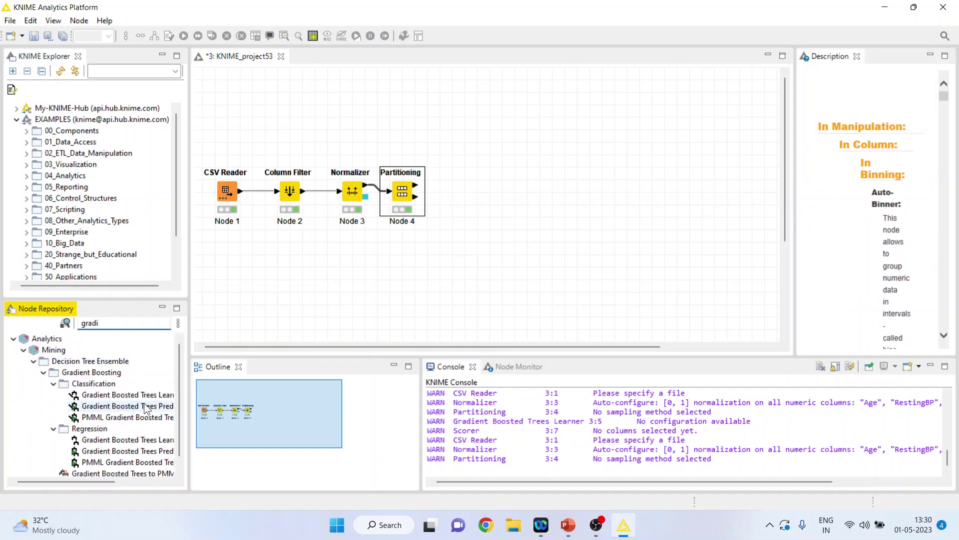
{"action": "double_click", "coordinate": [143, 395]}
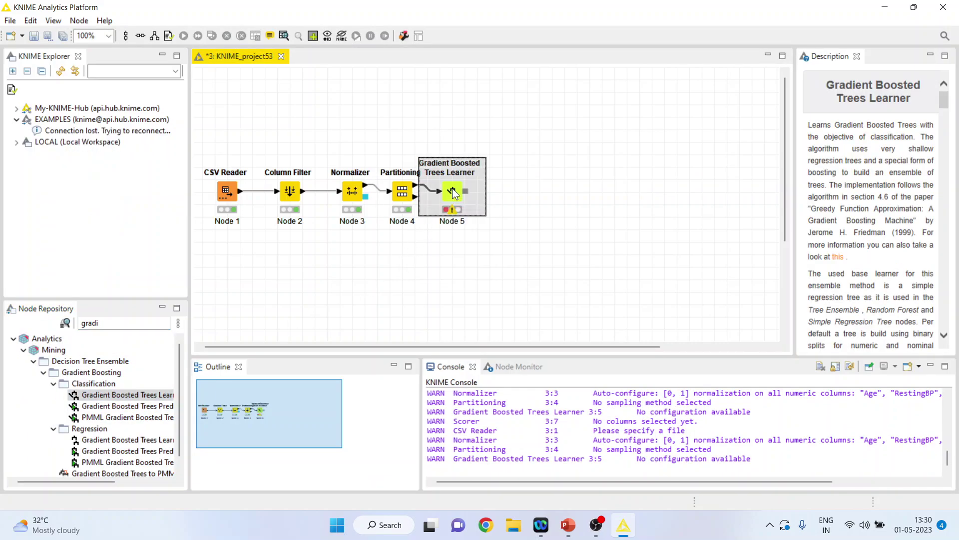
{"action": "left_click_drag", "start_coordinate": [442, 199], "coordinate": [464, 131]}
{"action": "right_click", "coordinate": [464, 130]}
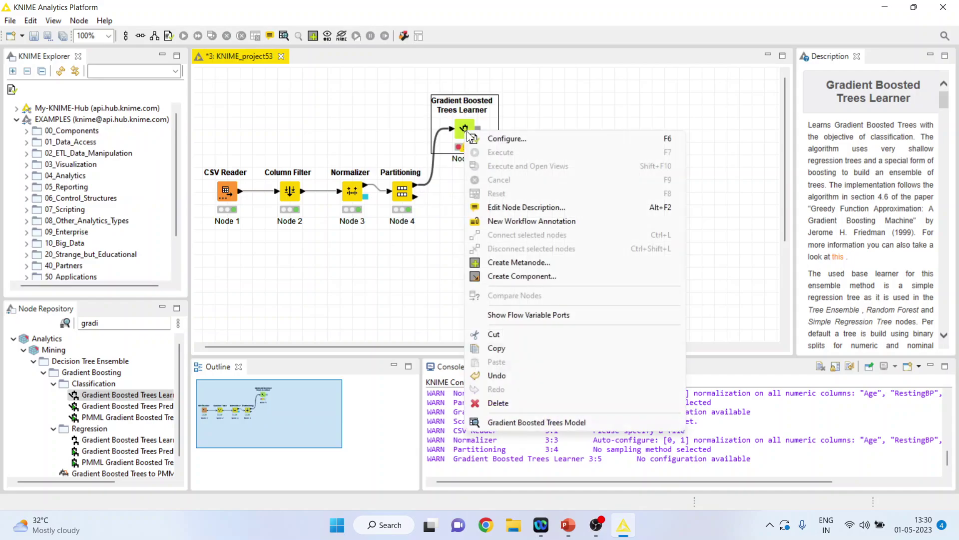
{"action": "left_click", "coordinate": [502, 140]}
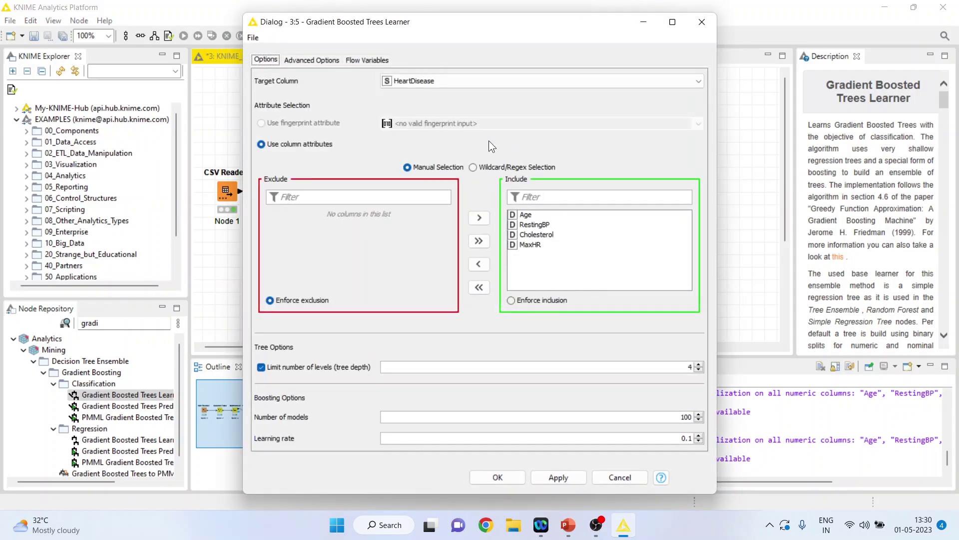
{"action": "left_click", "coordinate": [510, 477]}
{"action": "right_click", "coordinate": [463, 133]}
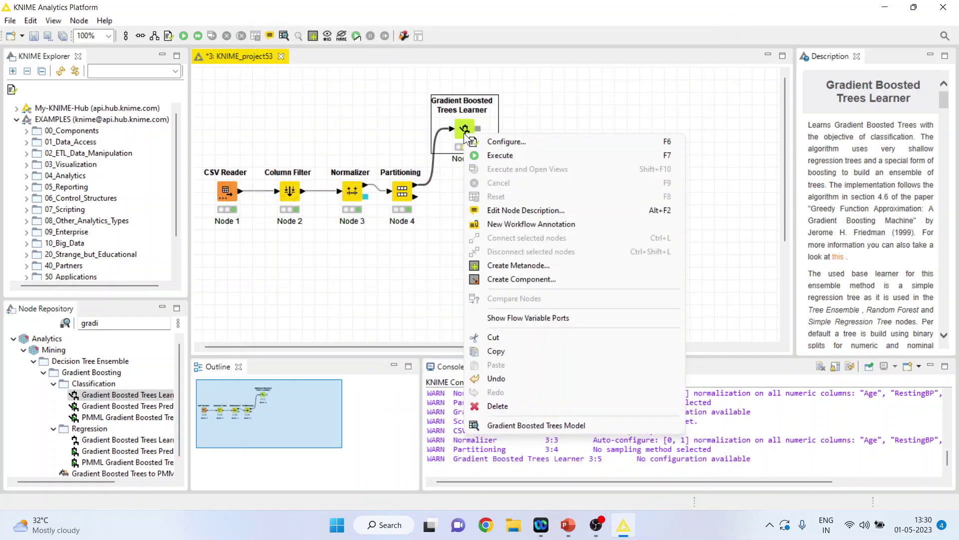
Step: Train the learner and add a Gradient Boosted Trees Predictor fed by Partitioning's second output
{"action": "left_click", "coordinate": [511, 158]}
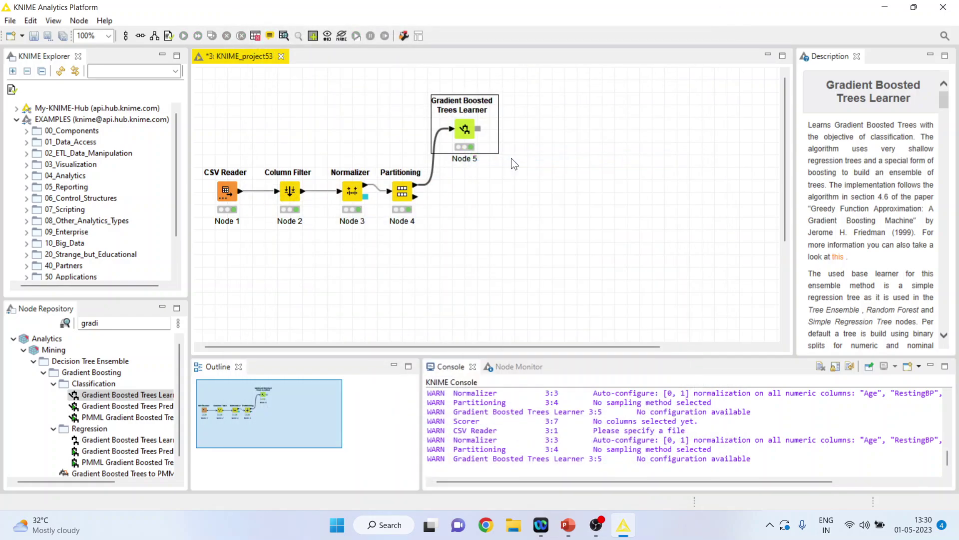
{"action": "double_click", "coordinate": [125, 405]}
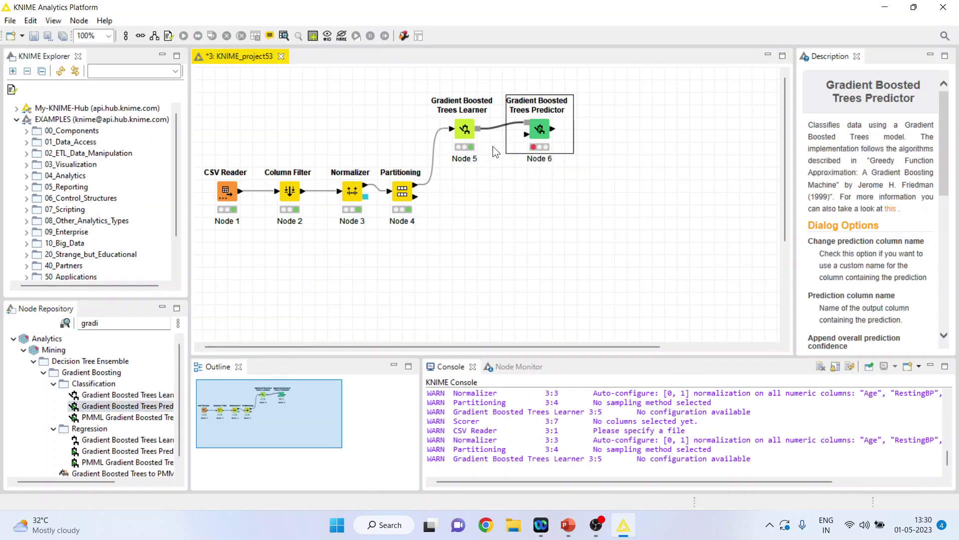
{"action": "left_click_drag", "start_coordinate": [538, 133], "coordinate": [535, 206]}
{"action": "left_click_drag", "start_coordinate": [414, 199], "coordinate": [527, 215]}
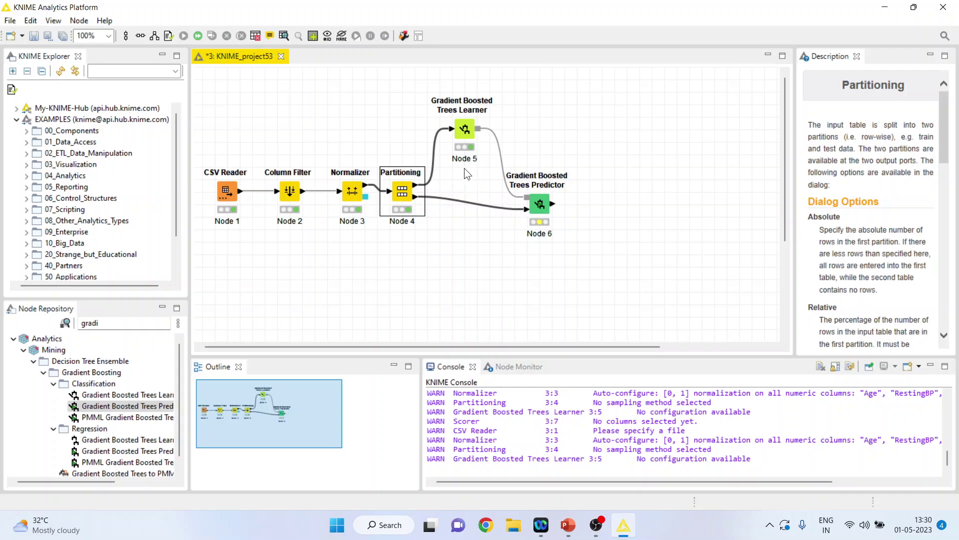
Step: Toggle the Predictor's custom prediction column name option and execute the Predictor
{"action": "left_click", "coordinate": [542, 207]}
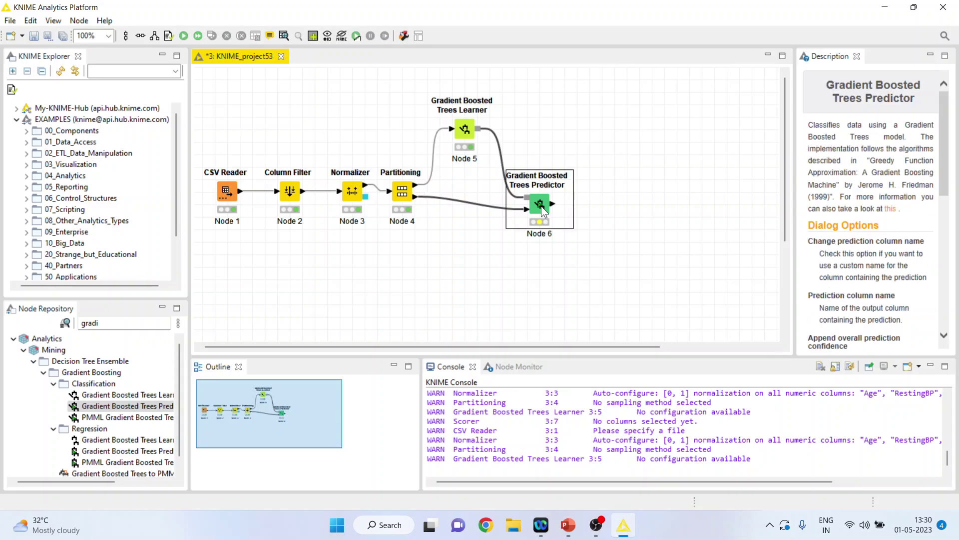
{"action": "right_click", "coordinate": [541, 207]}
{"action": "left_click", "coordinate": [568, 214]}
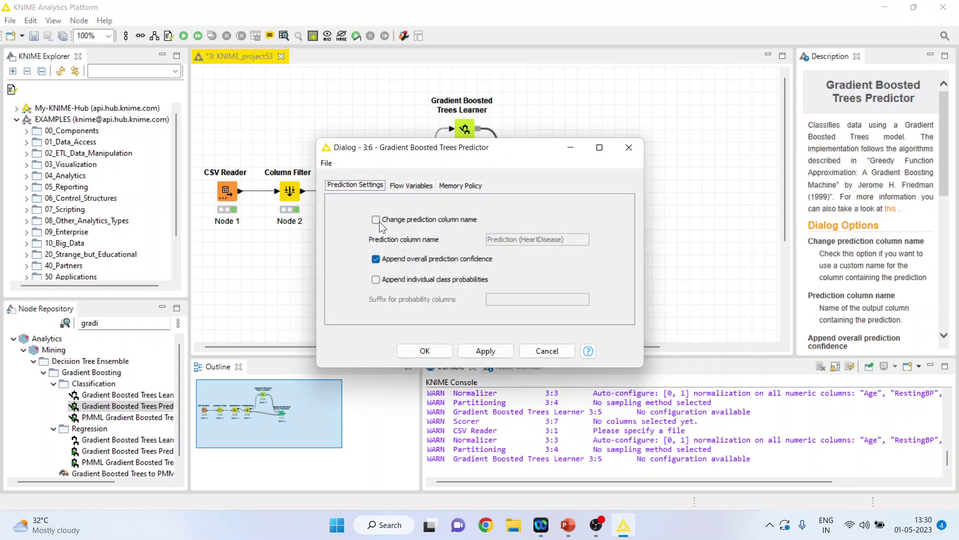
{"action": "left_click", "coordinate": [376, 219]}
{"action": "left_click", "coordinate": [425, 351]}
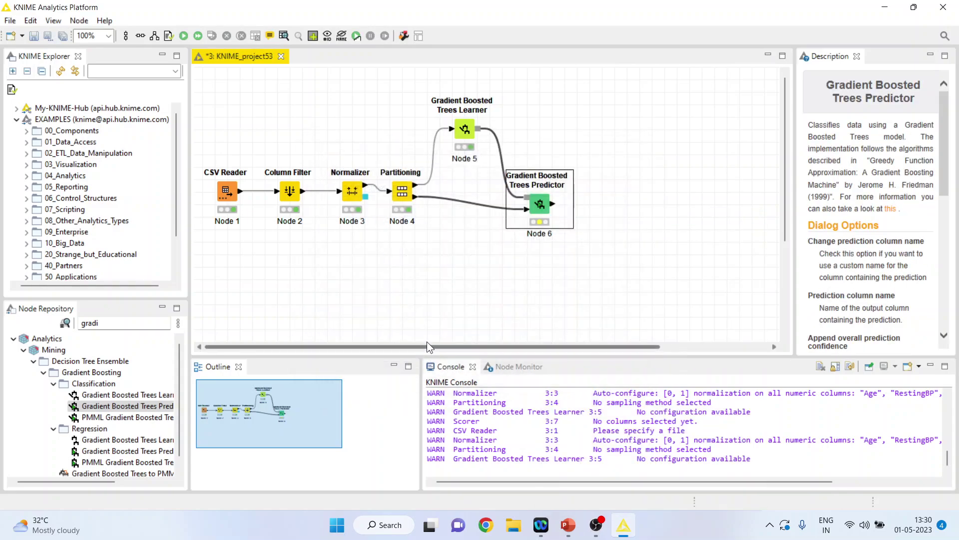
{"action": "right_click", "coordinate": [546, 207]}
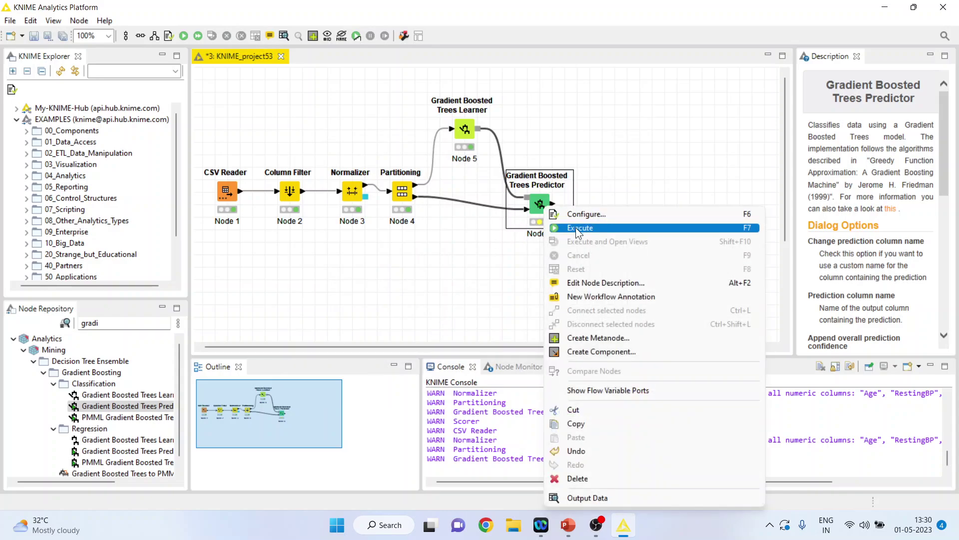
{"action": "left_click", "coordinate": [575, 228]}
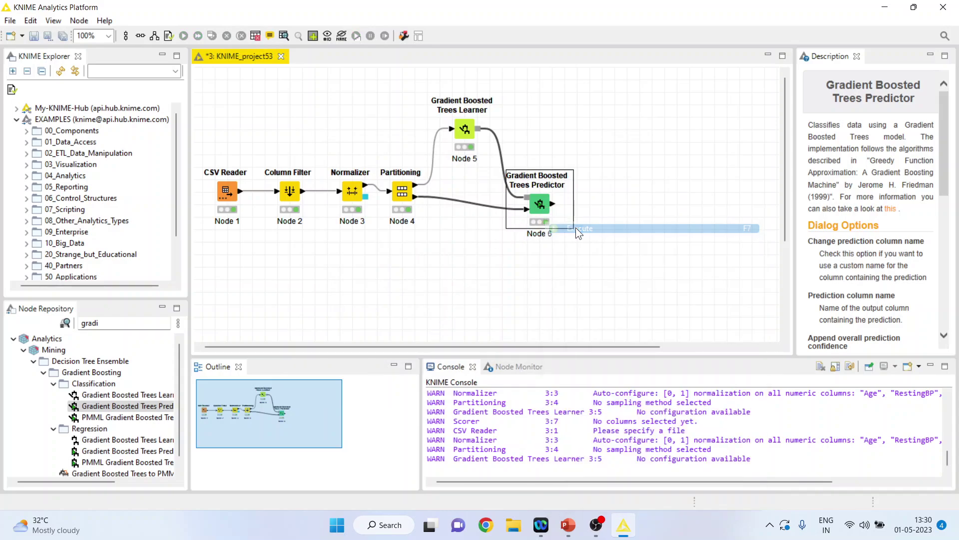
Step: Review the 184-row prediction table, widening the HeartDisease and Prediction (HeartDisease) columns
{"action": "right_click", "coordinate": [545, 207]}
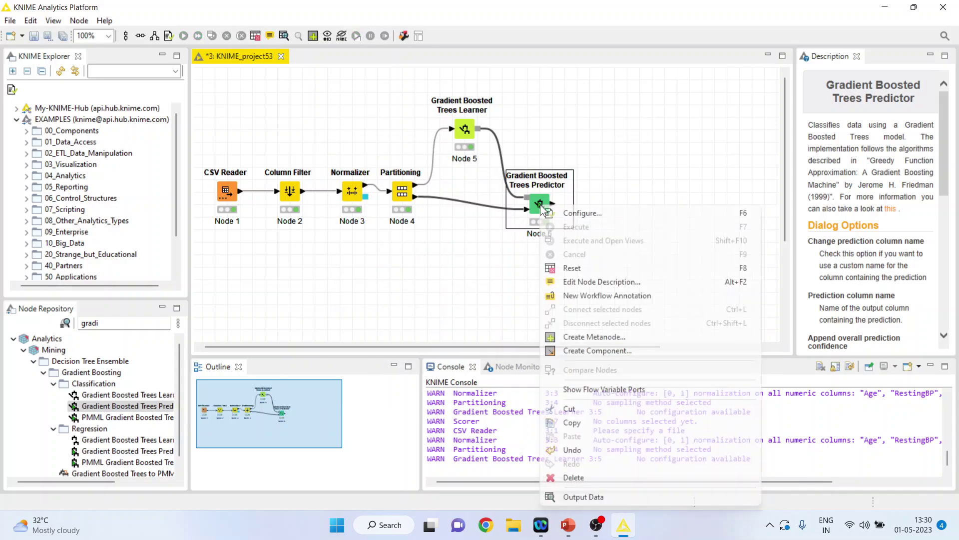
{"action": "left_click", "coordinate": [617, 495]}
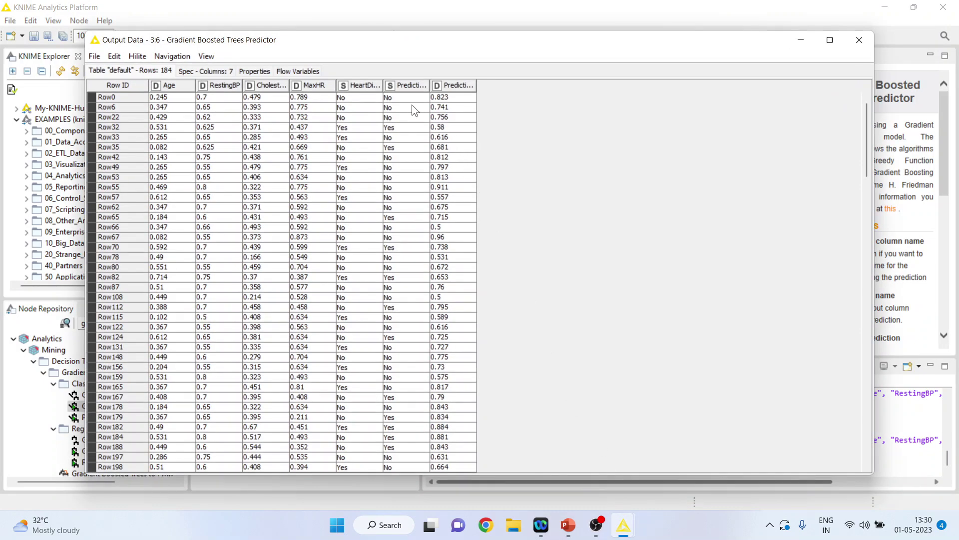
{"action": "left_click_drag", "start_coordinate": [411, 104], "coordinate": [409, 317]}
{"action": "left_click_drag", "start_coordinate": [431, 88], "coordinate": [516, 98]}
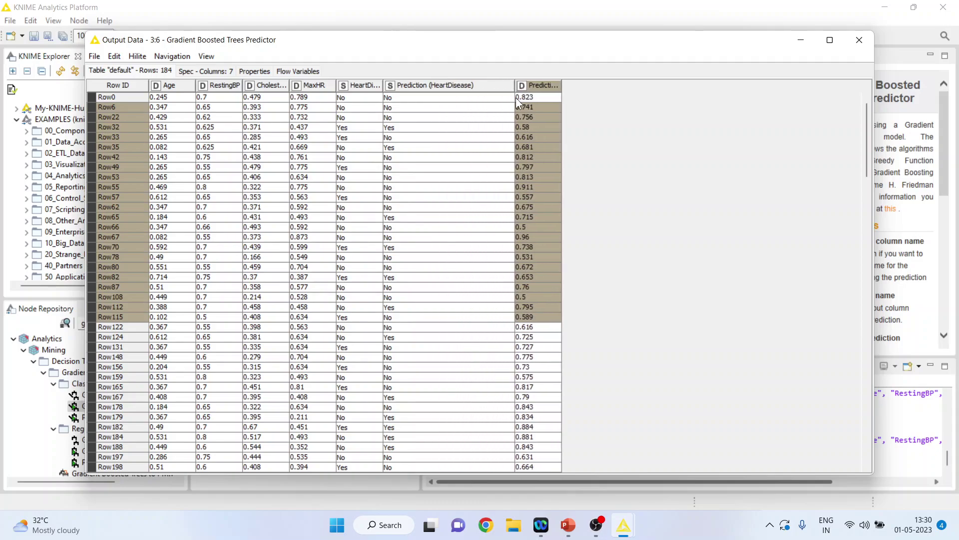
{"action": "left_click", "coordinate": [379, 86]}
{"action": "left_click", "coordinate": [386, 85]}
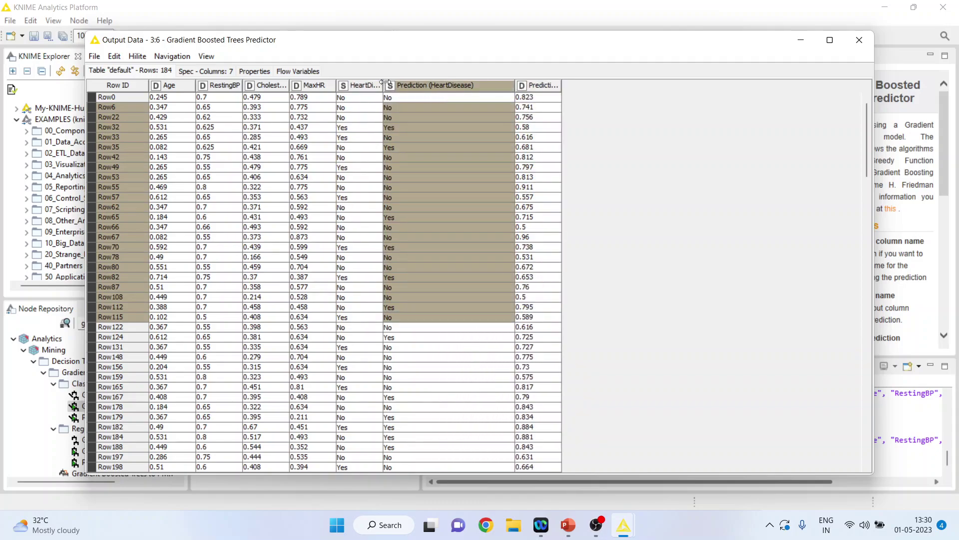
{"action": "left_click_drag", "start_coordinate": [383, 85], "coordinate": [477, 90]}
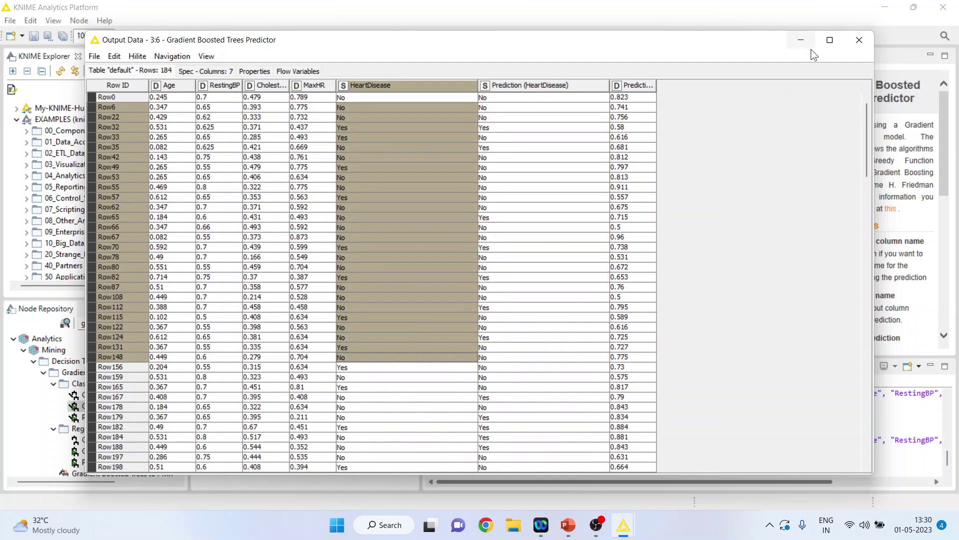
{"action": "left_click", "coordinate": [860, 40]}
Step: Add a Scorer node after the Predictor
{"action": "left_click", "coordinate": [128, 328]}
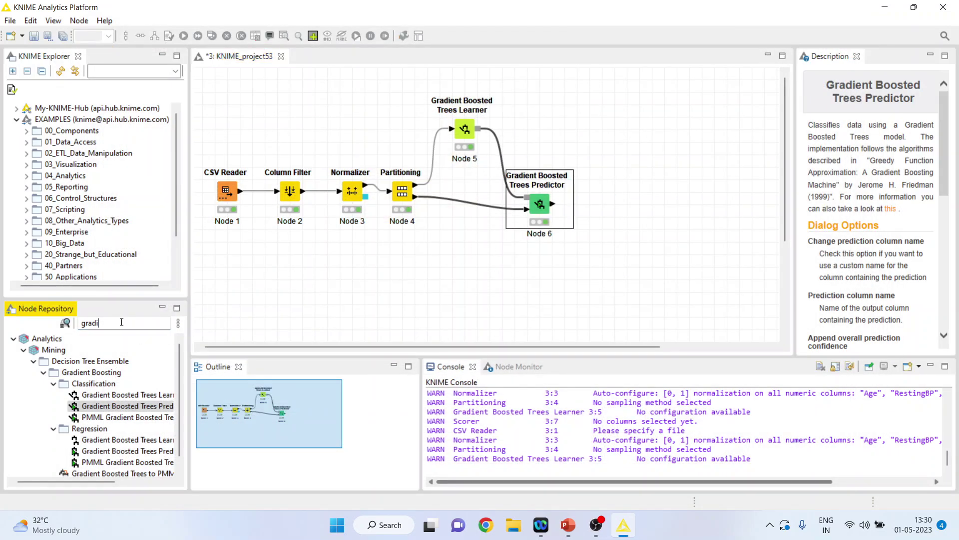
{"action": "key", "text": "BackSpace"}
{"action": "key", "text": "BackSpace"}
{"action": "key", "text": "BackSpace"}
{"action": "key", "text": "BackSpace"}
{"action": "key", "text": "BackSpace"}
{"action": "type", "text": "scorere"}
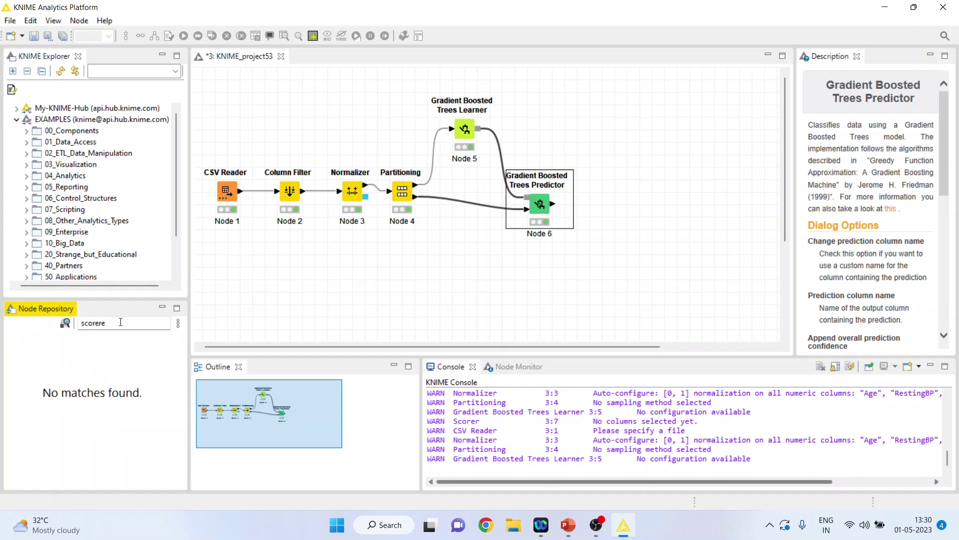
{"action": "key", "text": "BackSpace"}
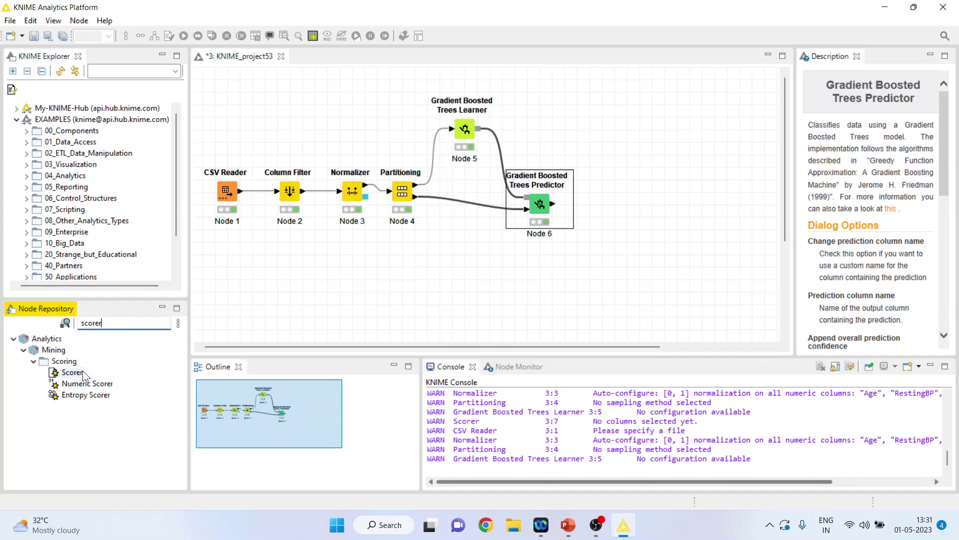
{"action": "double_click", "coordinate": [83, 372]}
Step: Set the Scorer's first column to HeartDisease and view its confusion matrix (69.022% accuracy)
{"action": "right_click", "coordinate": [613, 207]}
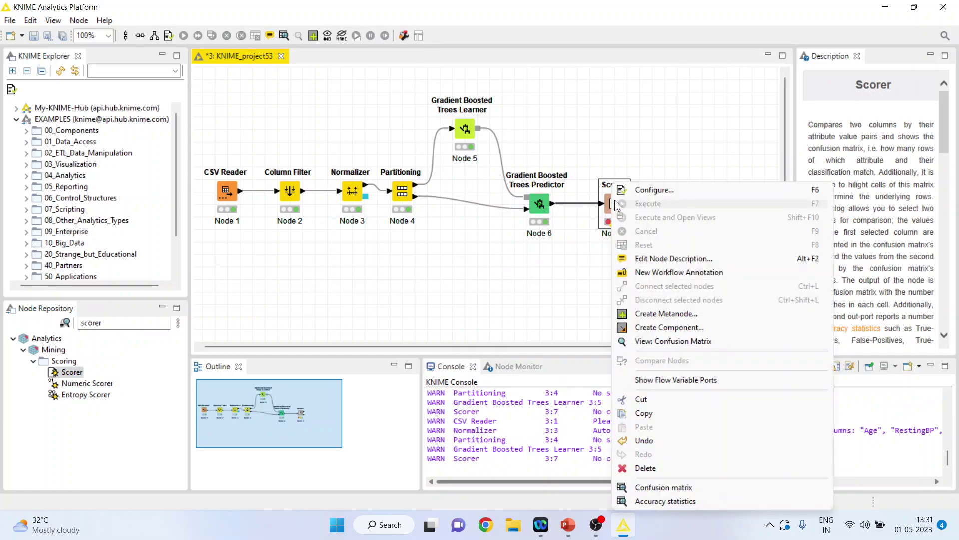
{"action": "left_click", "coordinate": [649, 192]}
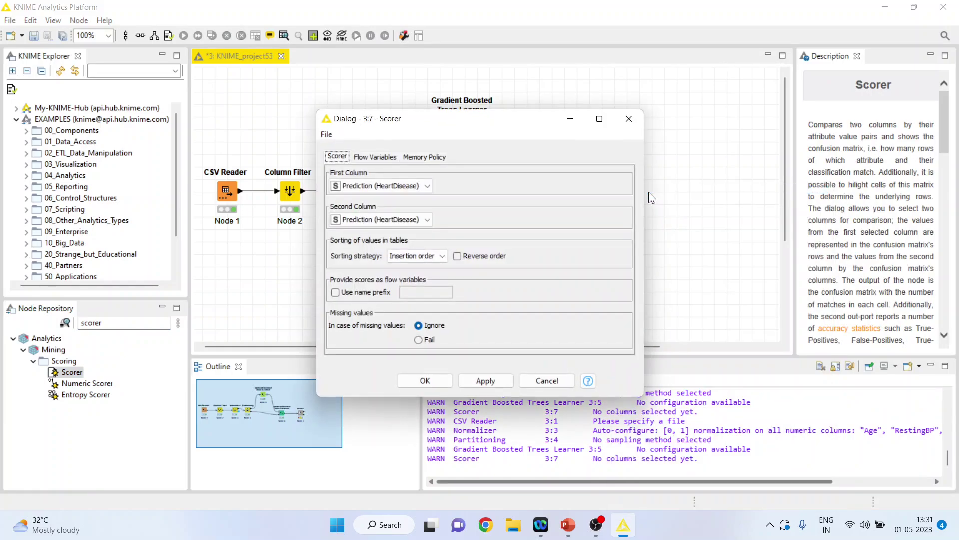
{"action": "left_click", "coordinate": [425, 185]}
{"action": "left_click", "coordinate": [407, 194]}
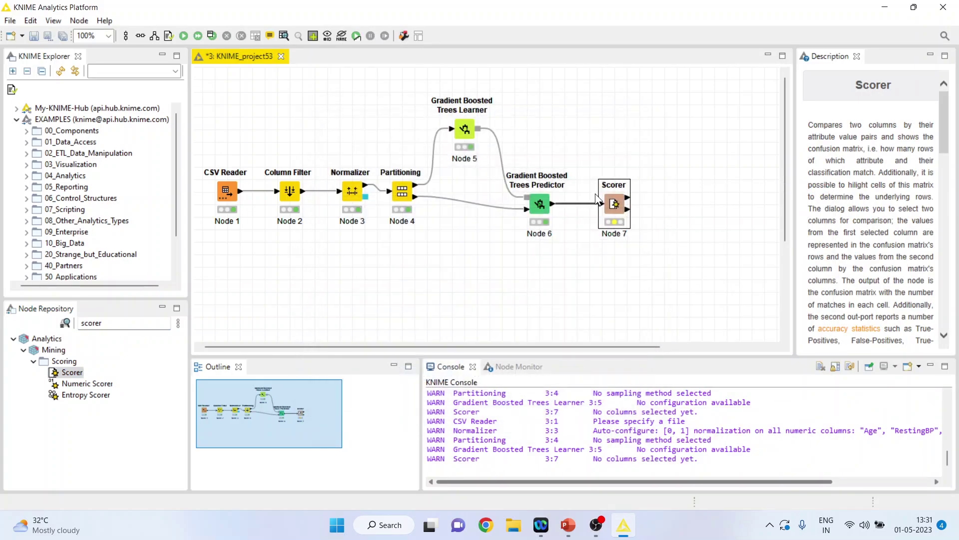
{"action": "right_click", "coordinate": [606, 199]}
{"action": "key", "text": "Escape"}
{"action": "right_click", "coordinate": [611, 206]}
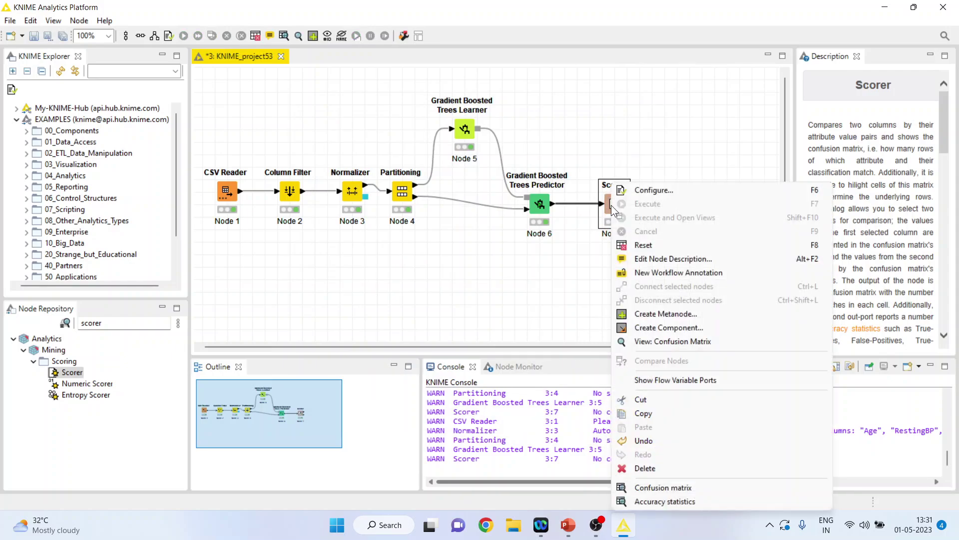
{"action": "left_click", "coordinate": [665, 343]}
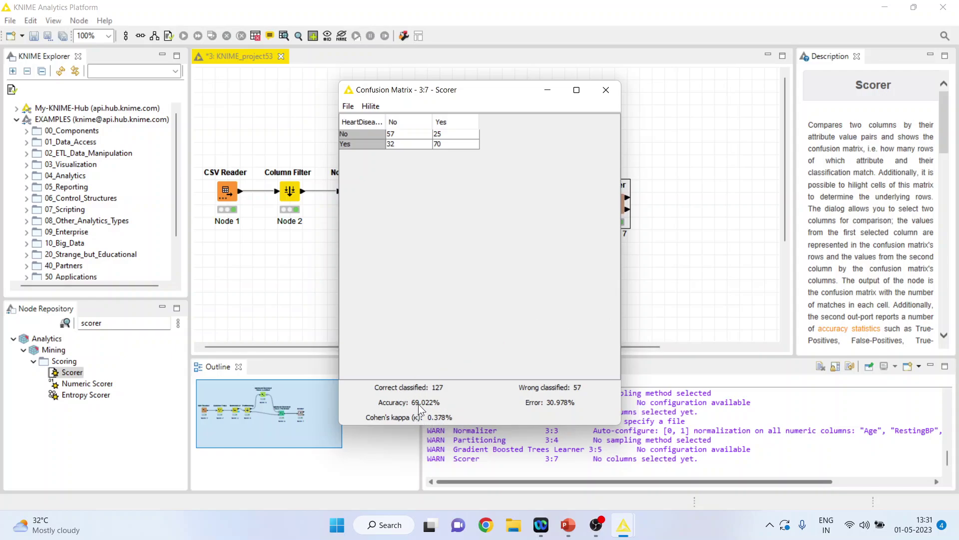
Step: Close the confusion matrix and add a ROC Curve node linked to the Predictor
{"action": "left_click", "coordinate": [603, 93]}
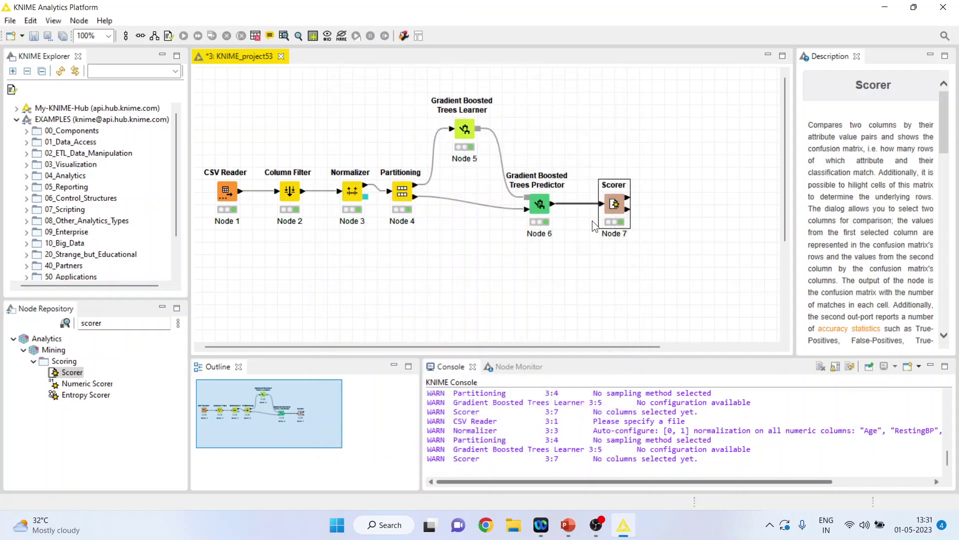
{"action": "left_click", "coordinate": [545, 206]}
{"action": "left_click", "coordinate": [120, 324]}
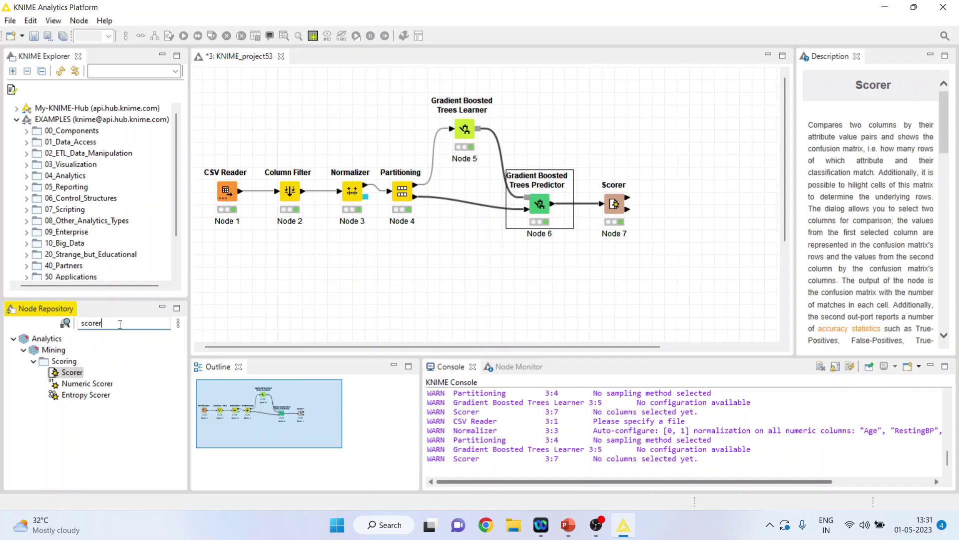
{"action": "key", "text": "BackSpace"}
{"action": "key", "text": "BackSpace"}
{"action": "key", "text": "BackSpace"}
{"action": "key", "text": "BackSpace"}
{"action": "key", "text": "BackSpace"}
{"action": "key", "text": "BackSpace"}
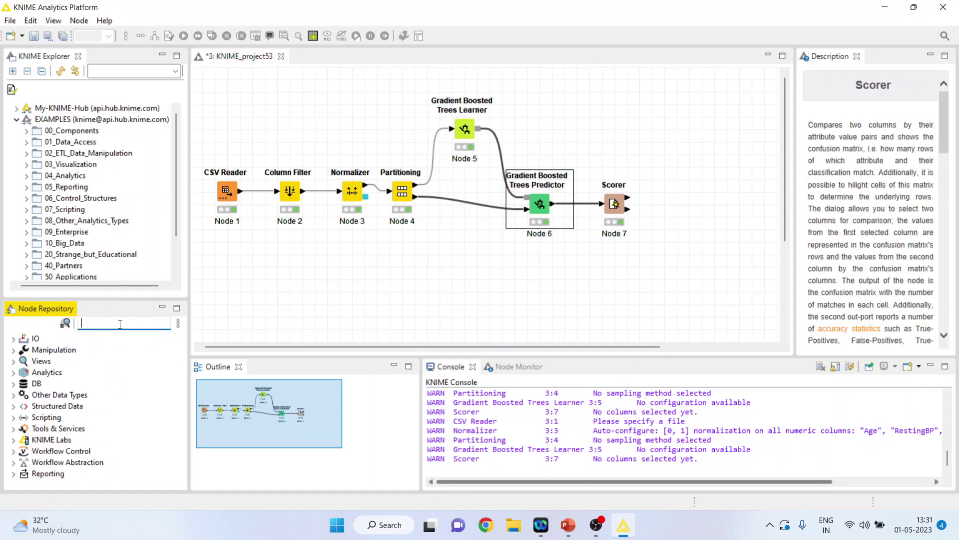
{"action": "type", "text": "roc"}
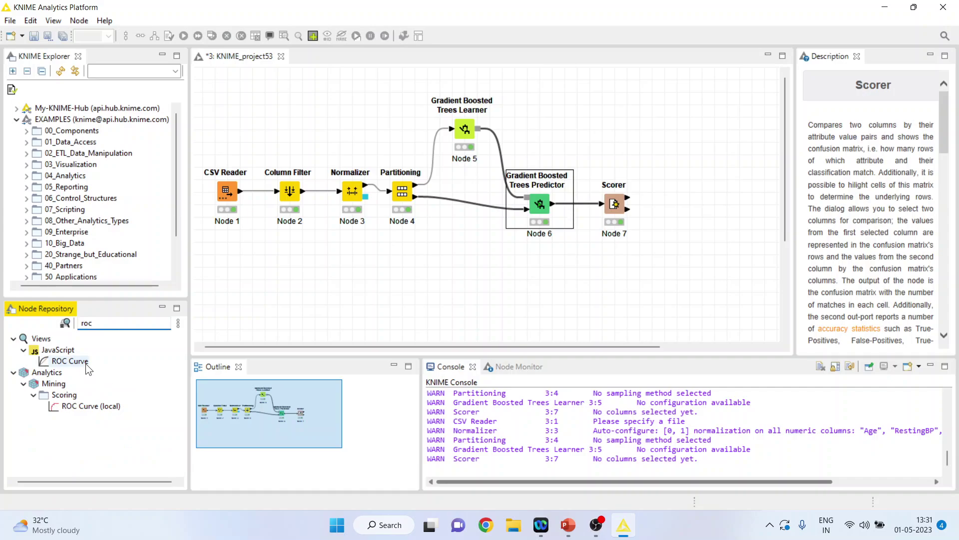
{"action": "double_click", "coordinate": [70, 361]}
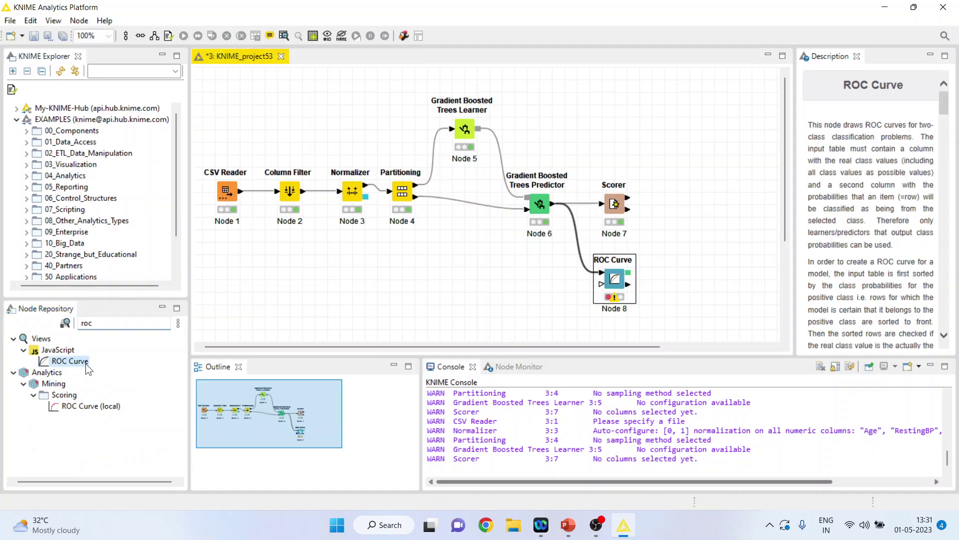
Step: Set the ROC Curve's class column to HeartDisease with Yes as positive class
{"action": "right_click", "coordinate": [619, 285]}
{"action": "left_click", "coordinate": [650, 195]}
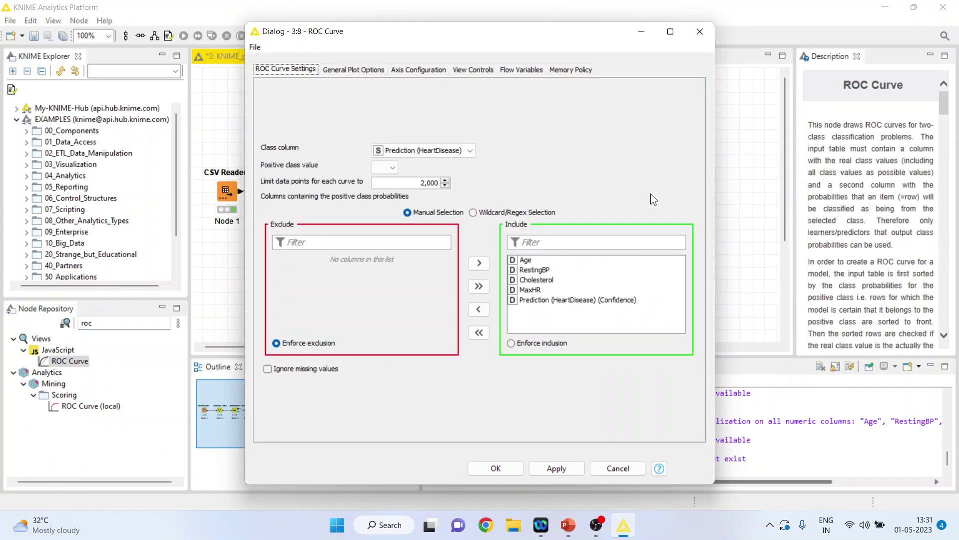
{"action": "left_click", "coordinate": [469, 151]}
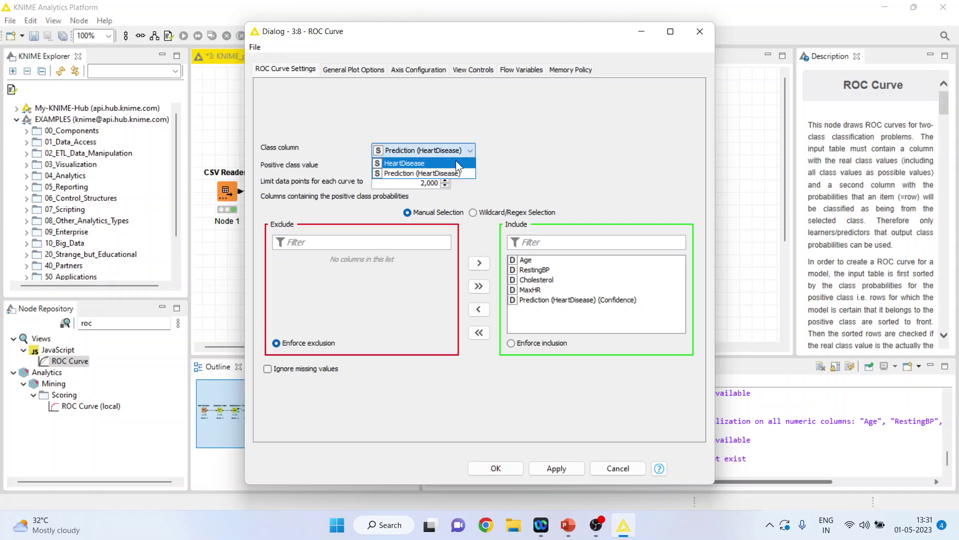
{"action": "left_click", "coordinate": [455, 160]}
{"action": "left_click", "coordinate": [388, 187]}
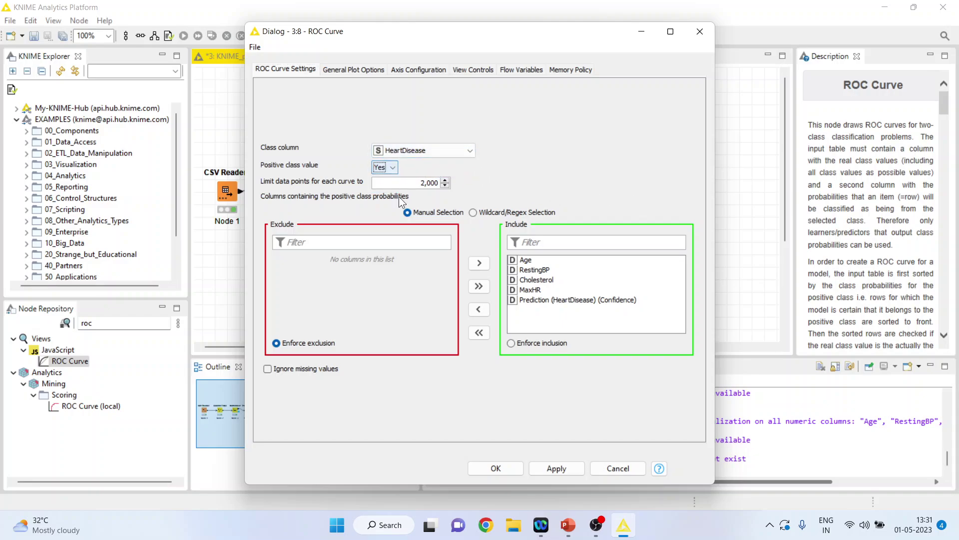
{"action": "left_click", "coordinate": [510, 465]}
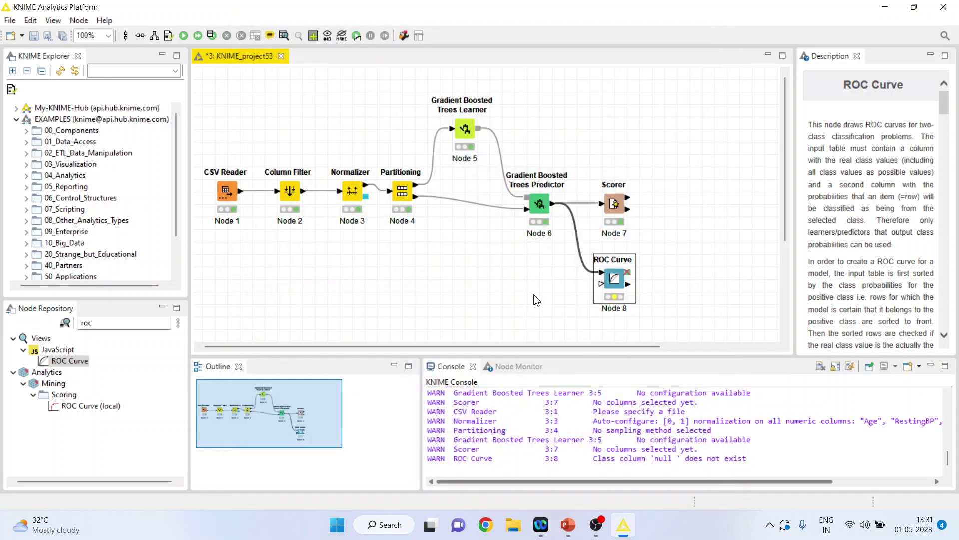
Step: Reopen the ROC Curve settings to review them, then cancel without changes
{"action": "key", "text": "Left"}
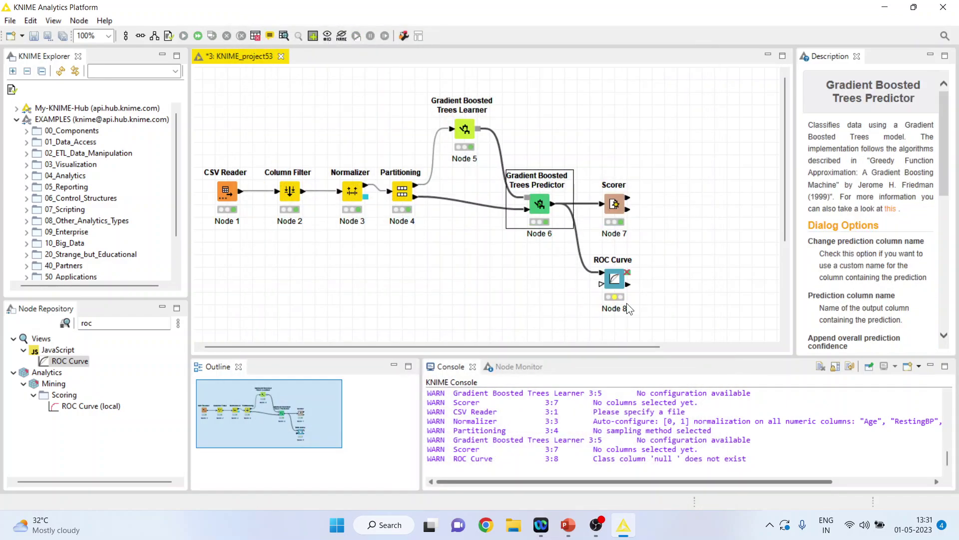
{"action": "right_click", "coordinate": [622, 277]}
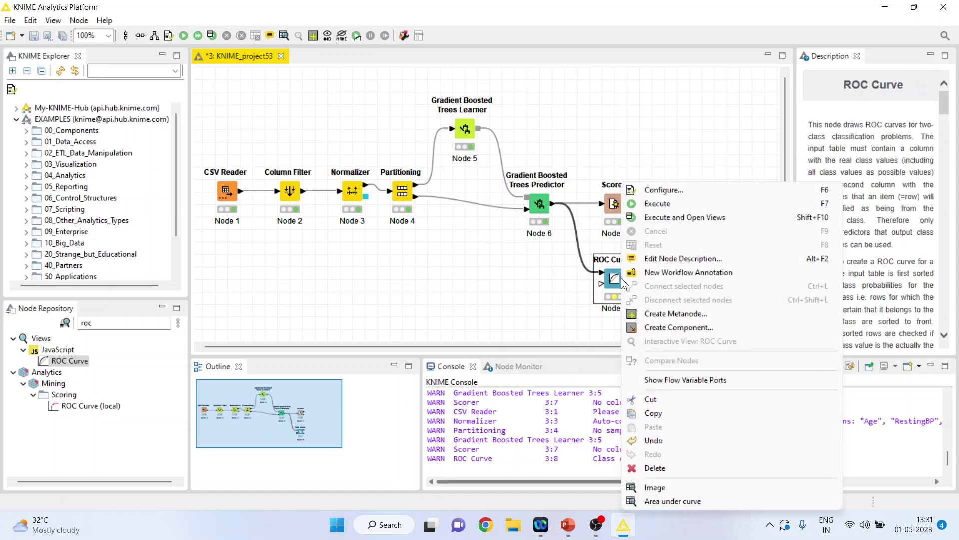
{"action": "left_click", "coordinate": [654, 193]}
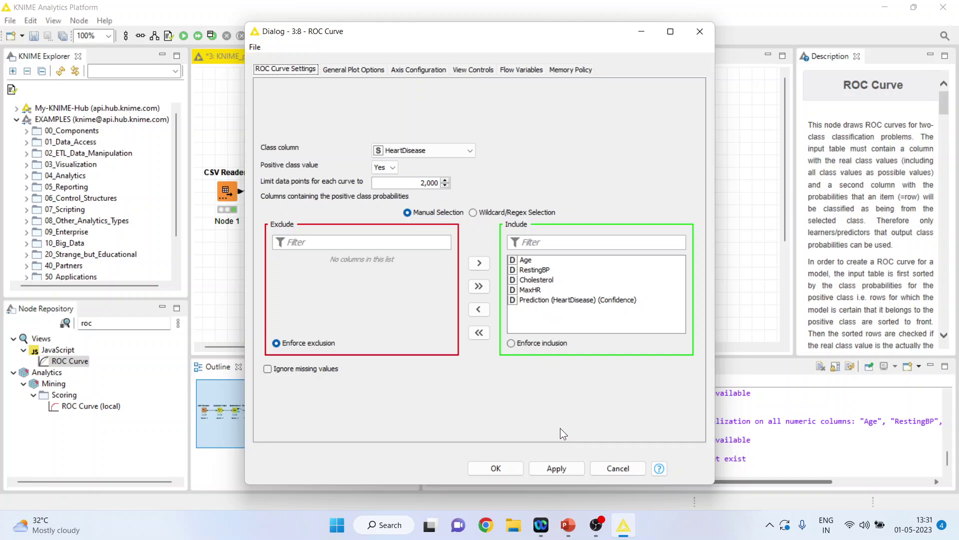
{"action": "left_click", "coordinate": [614, 467]}
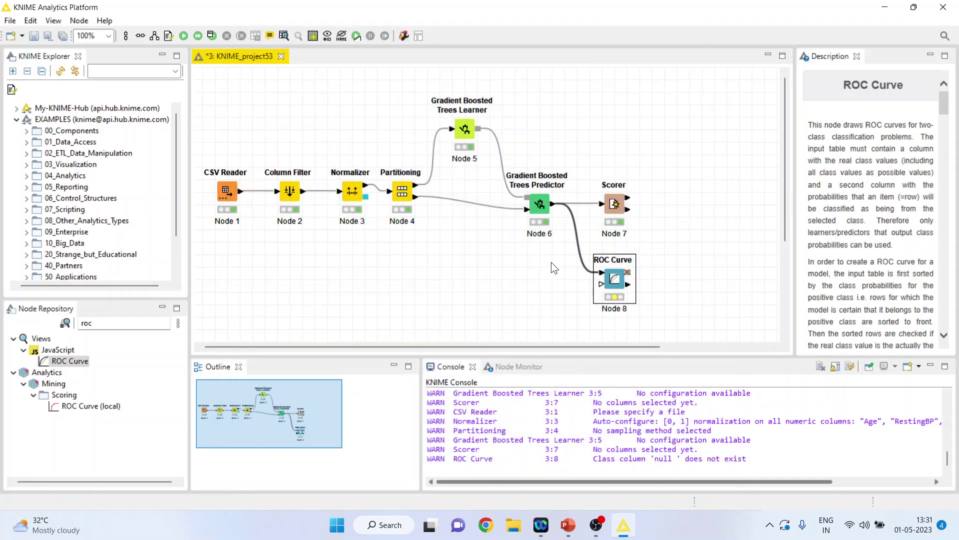
Step: Make the Gradient Boosted Trees Predictor append individual class probabilities with suffix 'Pro', confirming the reset
{"action": "right_click", "coordinate": [540, 204]}
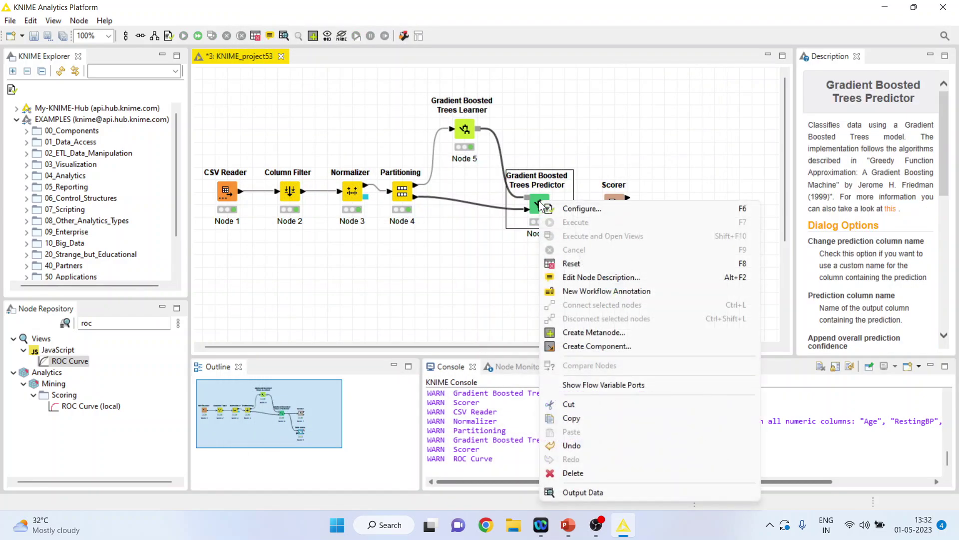
{"action": "left_click", "coordinate": [589, 214]}
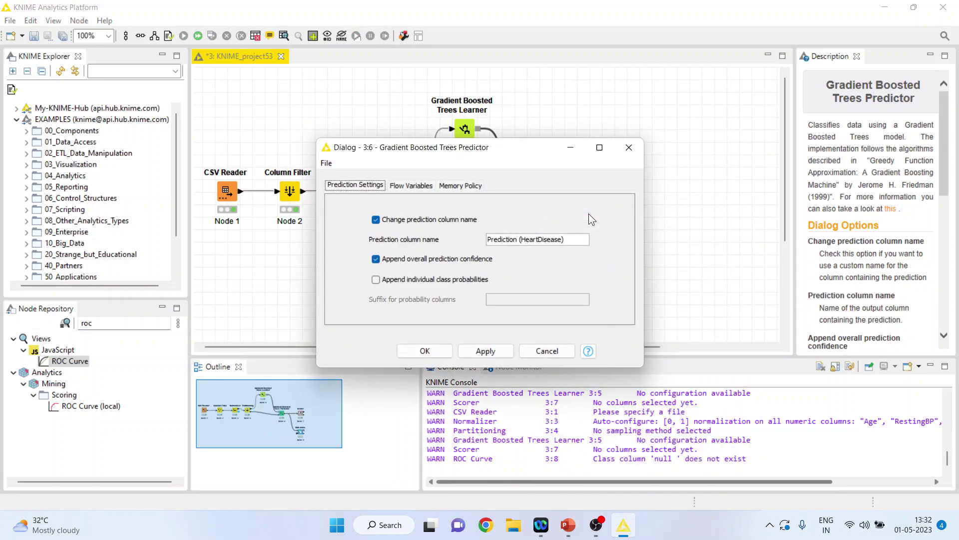
{"action": "left_click", "coordinate": [378, 279]}
{"action": "left_click", "coordinate": [518, 302]}
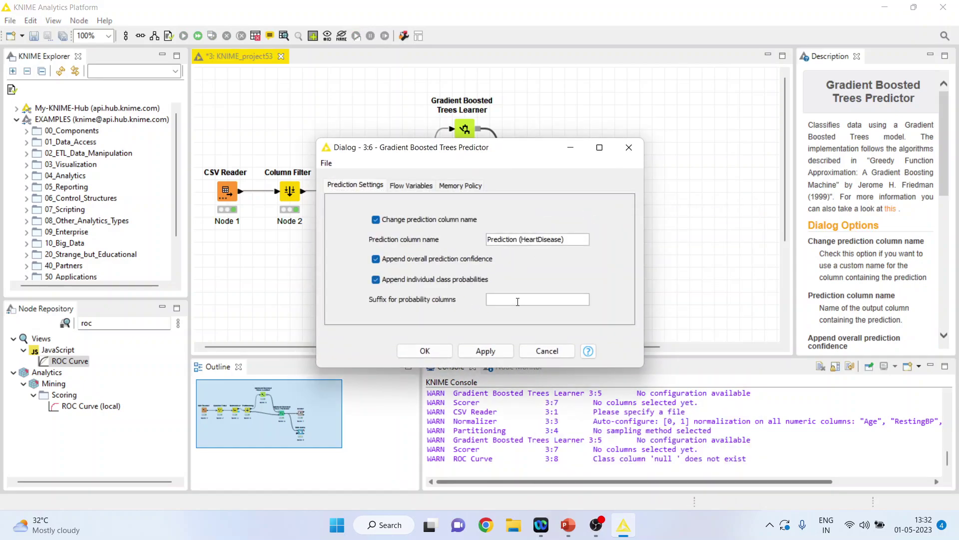
{"action": "type", "text": "Pro"}
{"action": "left_click", "coordinate": [429, 349]}
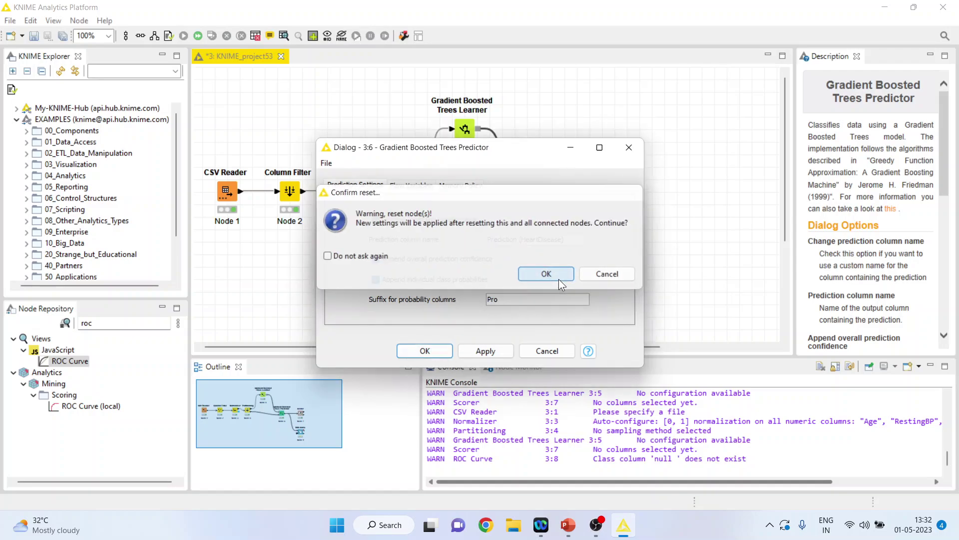
{"action": "left_click", "coordinate": [558, 278]}
{"action": "right_click", "coordinate": [539, 206]}
{"action": "key", "text": "Escape"}
Step: Set the ROC Curve node to include only the P (HeartDisease=Yes)Pro column
{"action": "left_click", "coordinate": [619, 281]}
{"action": "right_click", "coordinate": [619, 281]}
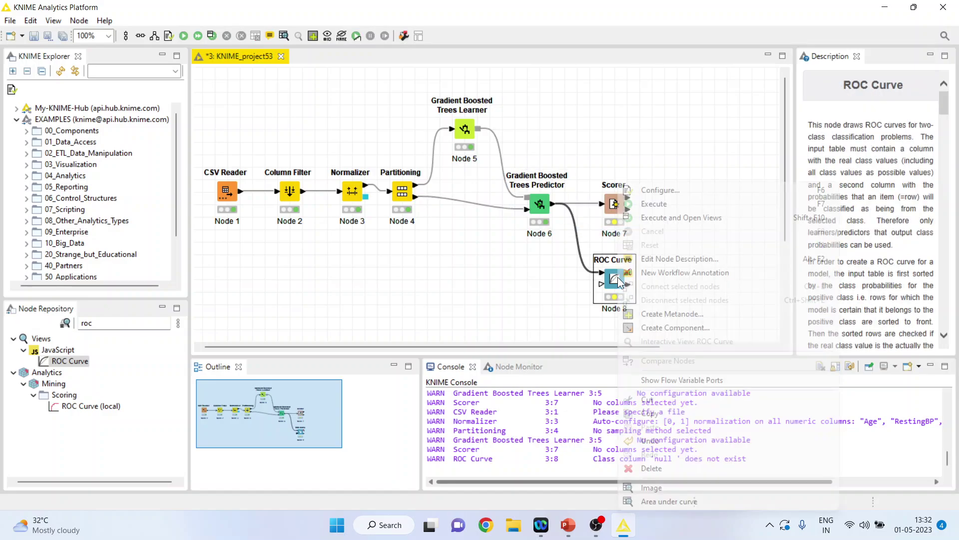
{"action": "left_click", "coordinate": [664, 190]}
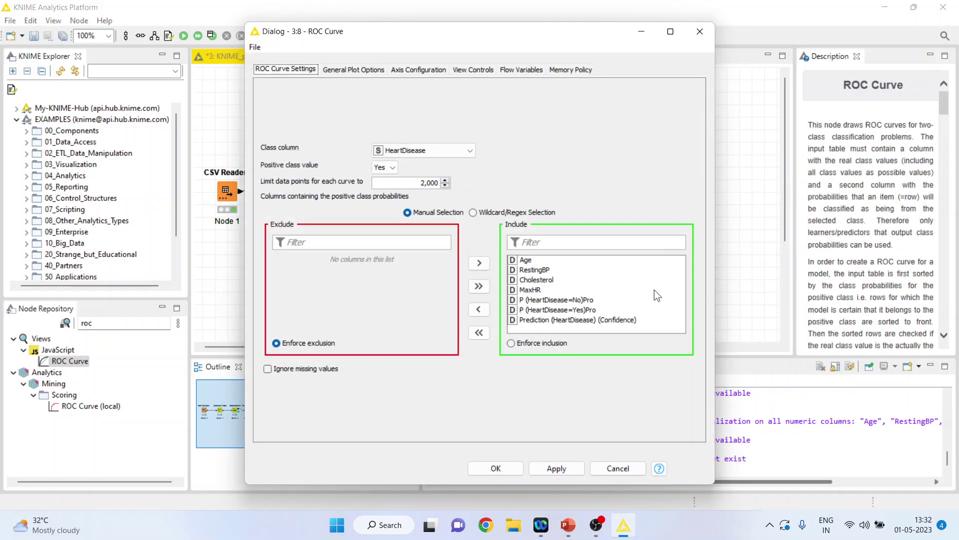
{"action": "left_click", "coordinate": [480, 334]}
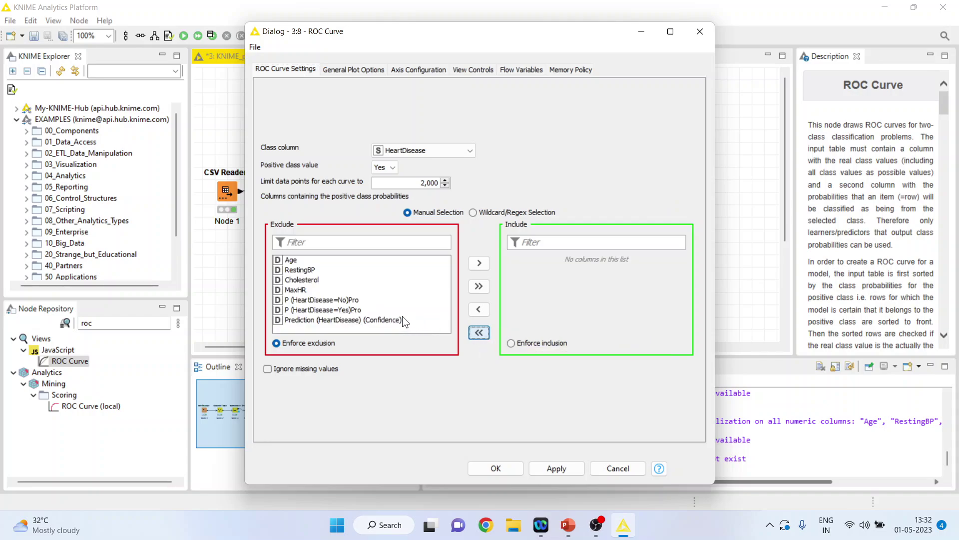
{"action": "left_click", "coordinate": [360, 311]}
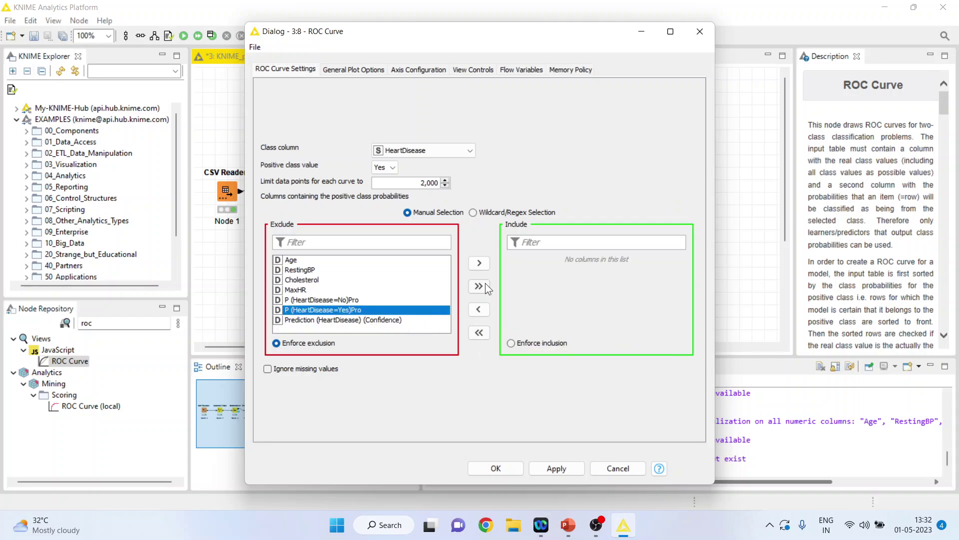
{"action": "left_click", "coordinate": [479, 263]}
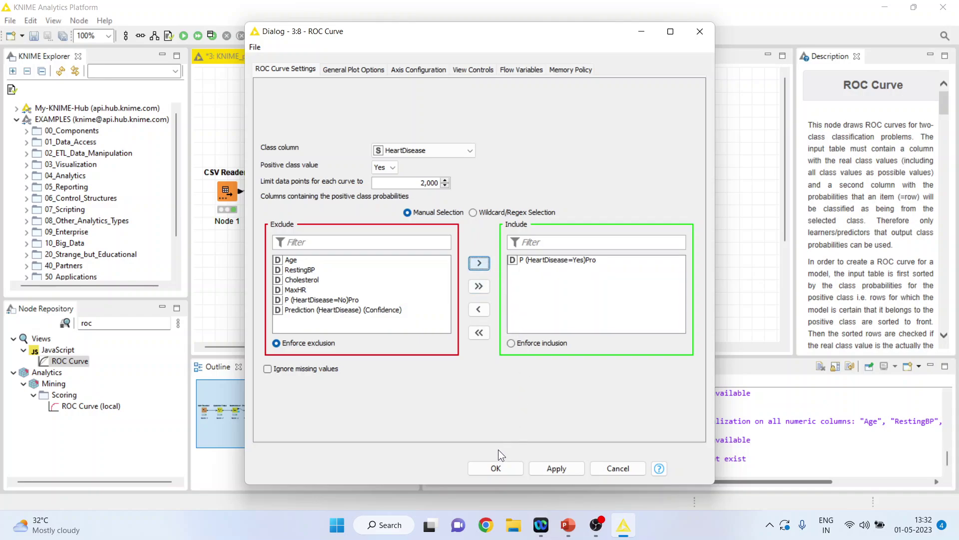
{"action": "left_click", "coordinate": [495, 467]}
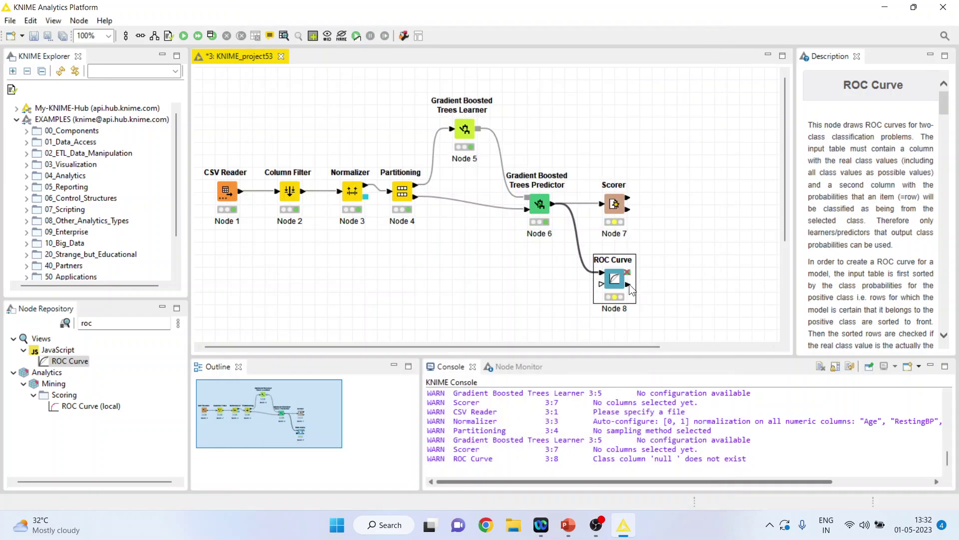
Step: Enable 'Create image at outport' in the ROC Curve node's General Plot Options
{"action": "right_click", "coordinate": [613, 277]}
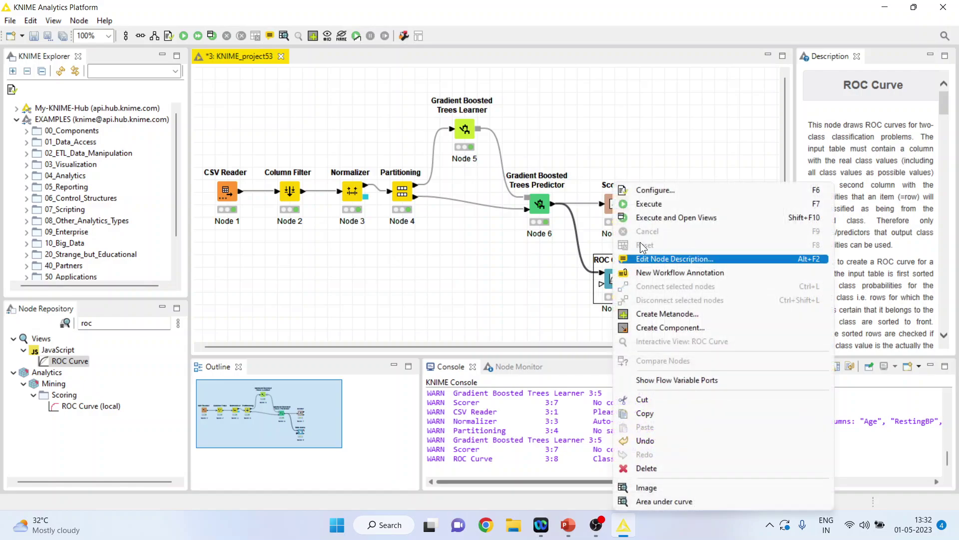
{"action": "left_click", "coordinate": [653, 194]}
{"action": "left_click", "coordinate": [354, 70]}
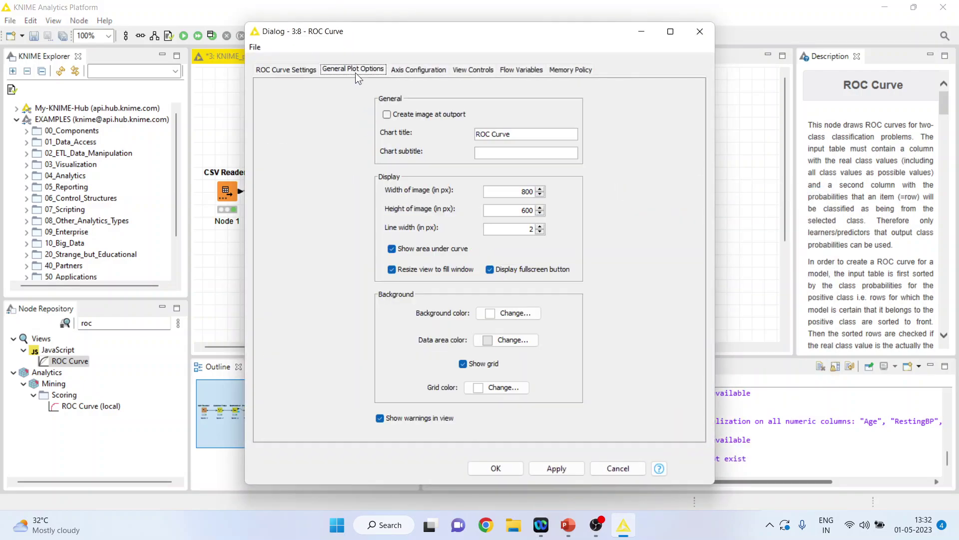
{"action": "left_click", "coordinate": [388, 118]}
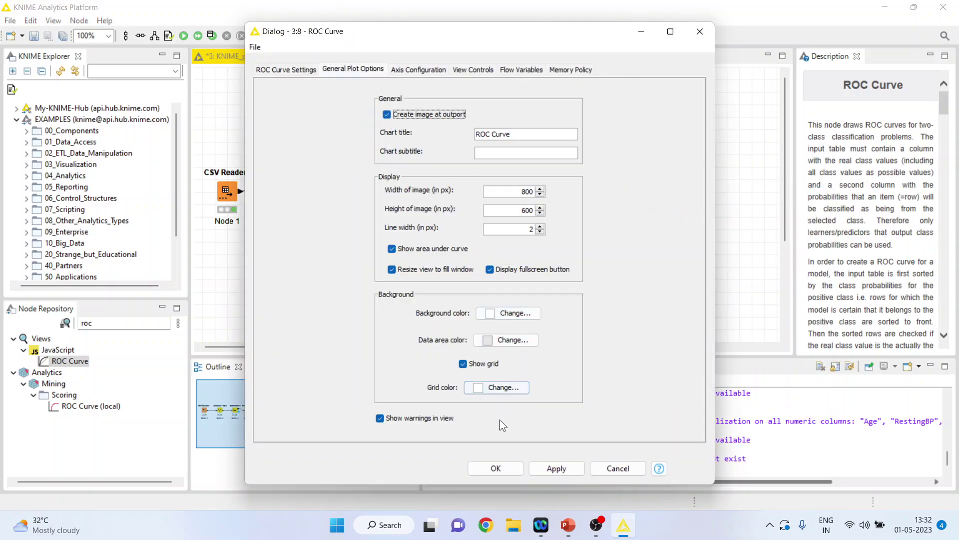
{"action": "left_click", "coordinate": [496, 468]}
Step: Execute the ROC Curve node and view its image output showing AUC 0.755
{"action": "right_click", "coordinate": [611, 277]}
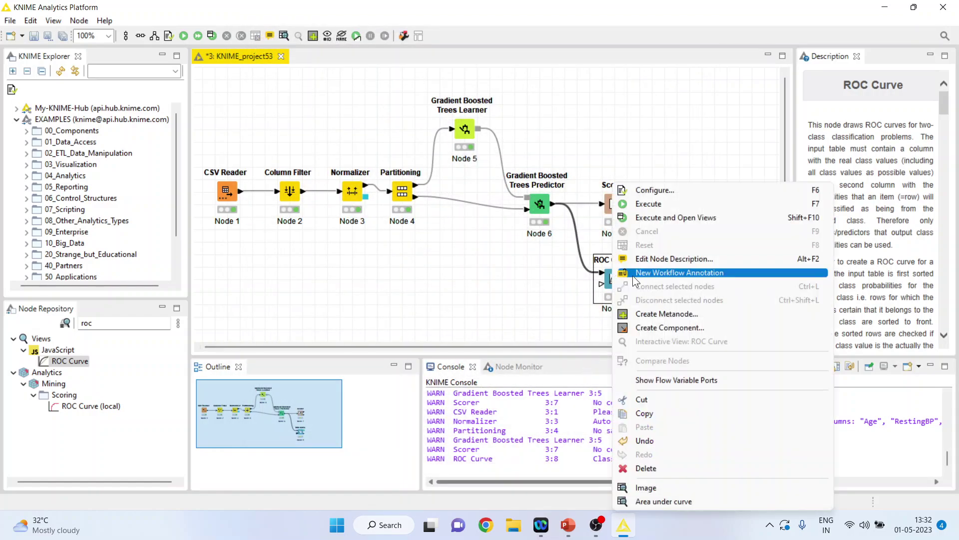
{"action": "left_click", "coordinate": [658, 217]}
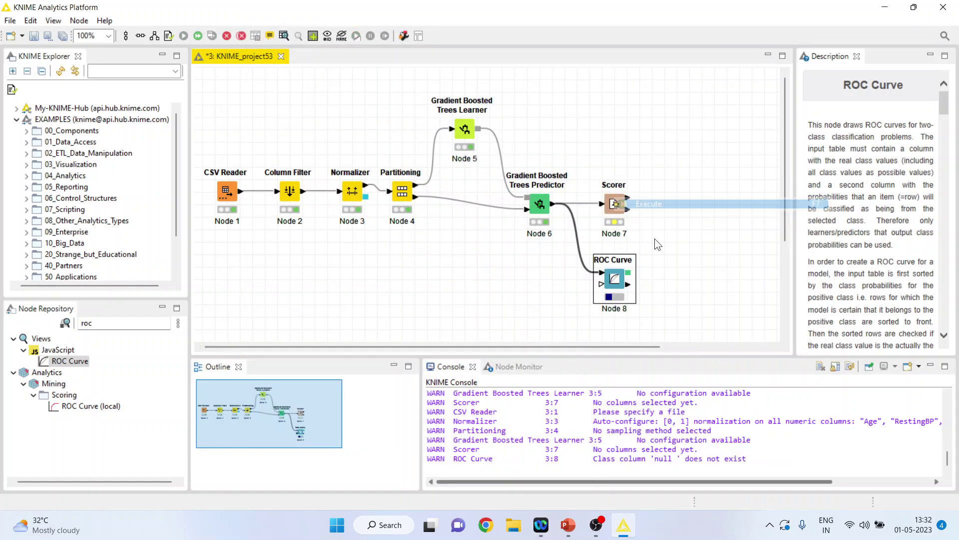
{"action": "right_click", "coordinate": [619, 279]}
{"action": "left_click", "coordinate": [661, 483]}
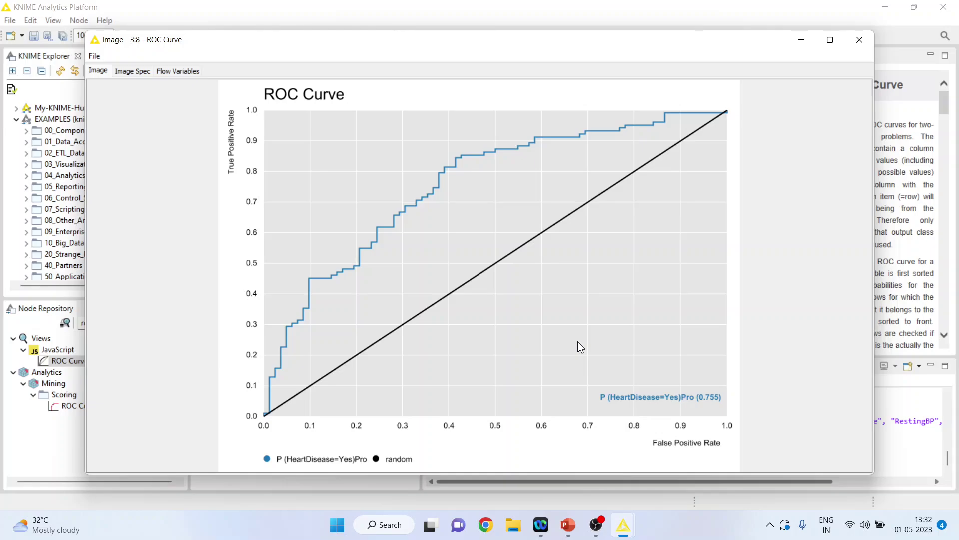
{"action": "left_click", "coordinate": [574, 524]}
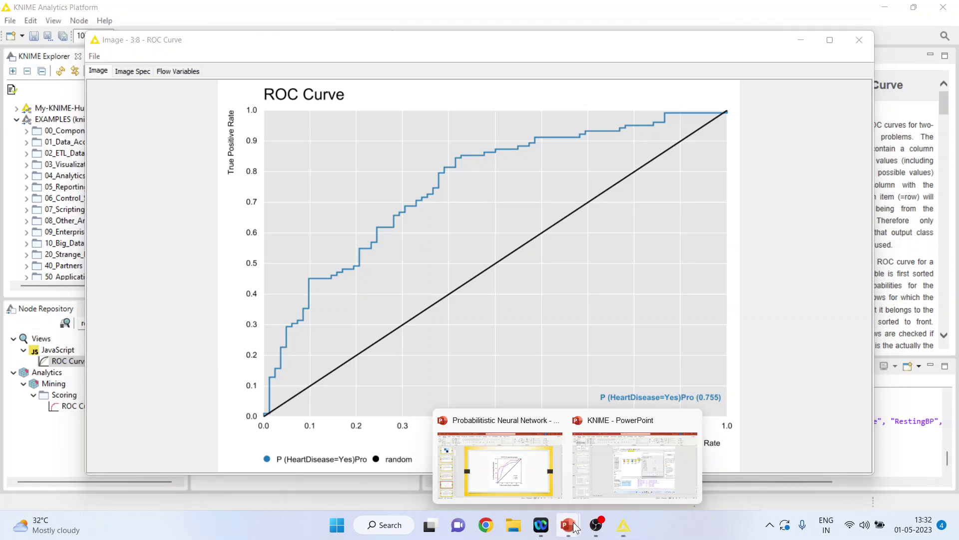
Step: In the Probabilistic Neural Network deck, insert 'Boost Tree' after 'Gradient' in the first bullet
{"action": "mouse_move", "coordinate": [617, 481]}
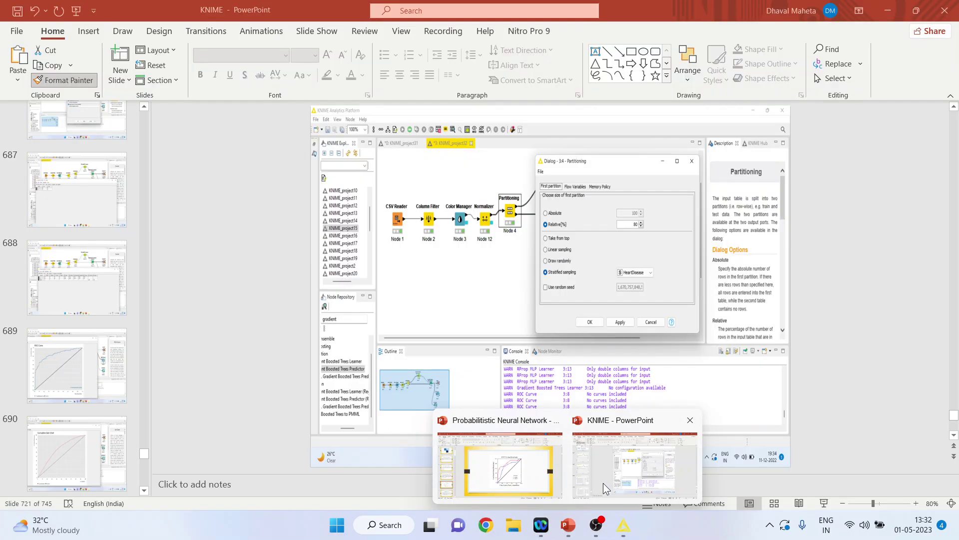
{"action": "left_click", "coordinate": [499, 464]}
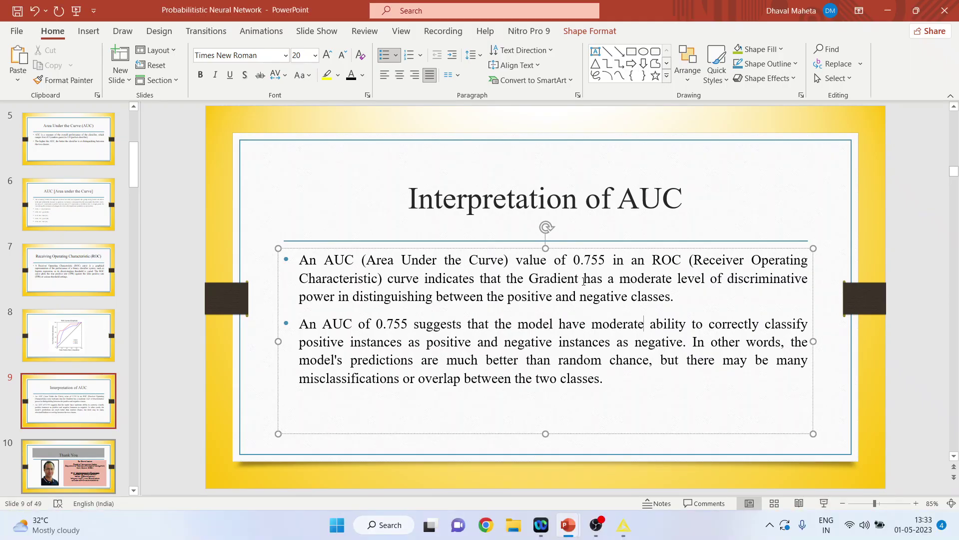
{"action": "left_click", "coordinate": [584, 280]}
{"action": "type", "text": "Boost "}
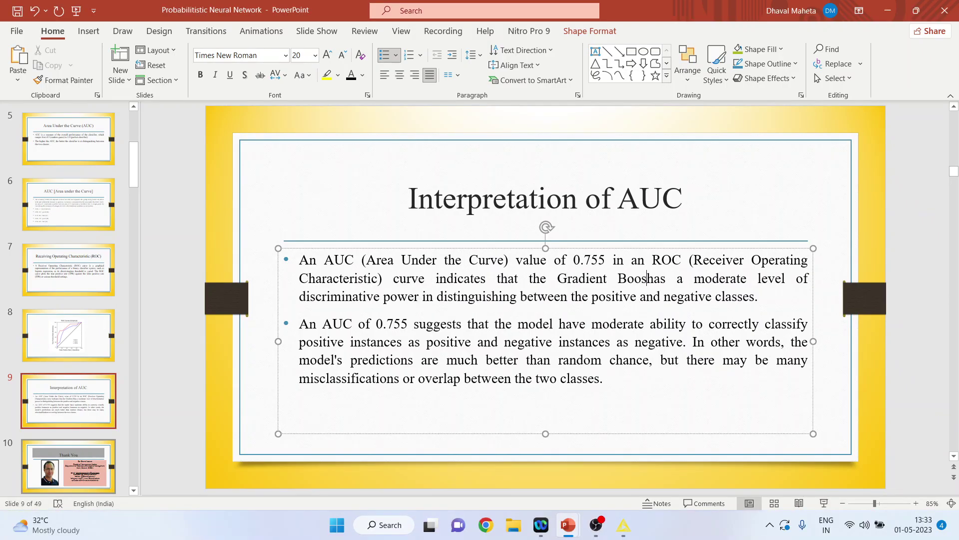
{"action": "type", "text": "Tree"}
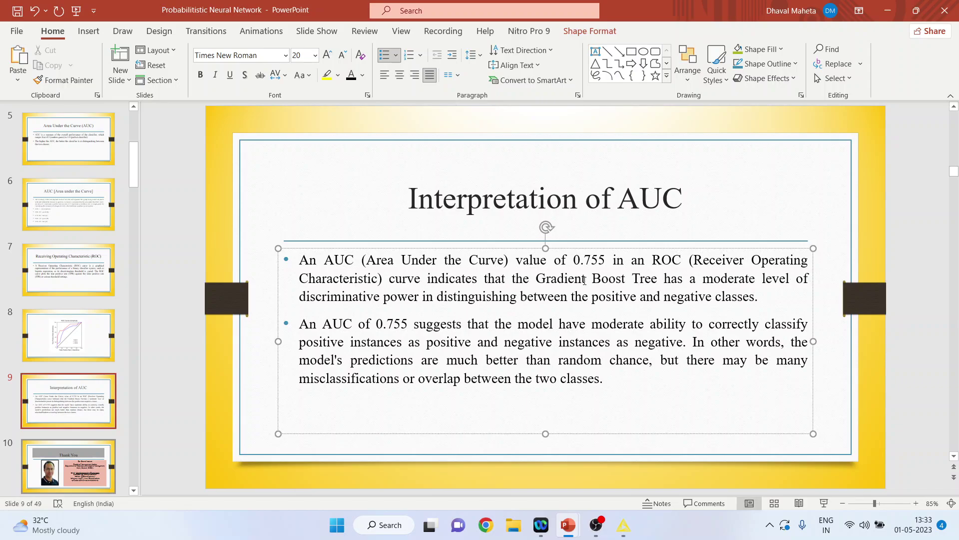